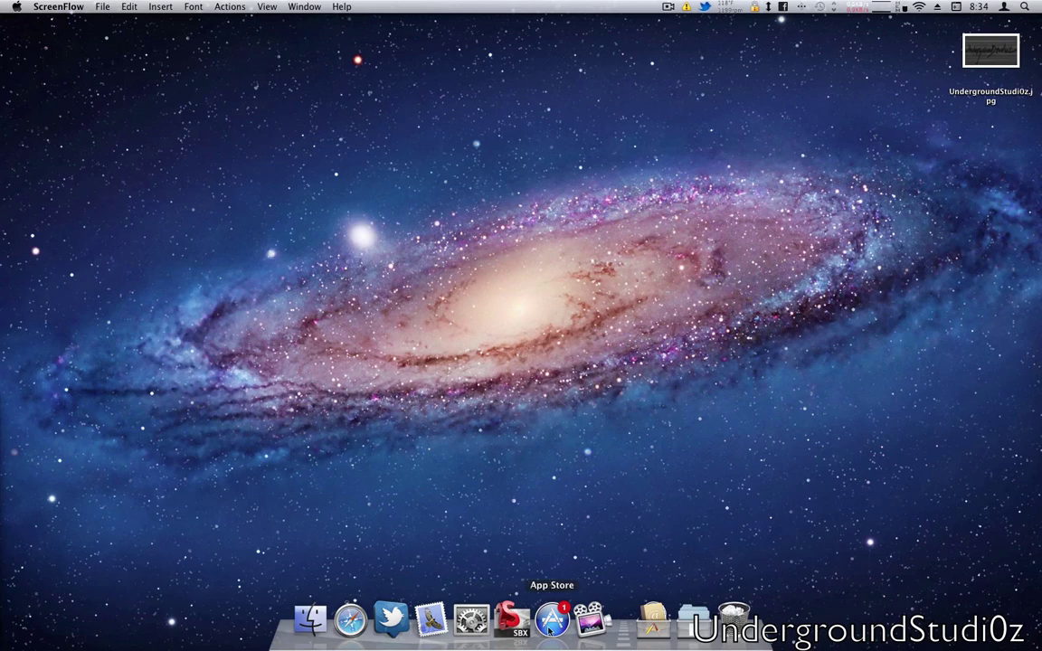
# Open the App Store and examine the SketchBook Pro page's price, description and sample screenshots
pyautogui.click(551, 620)
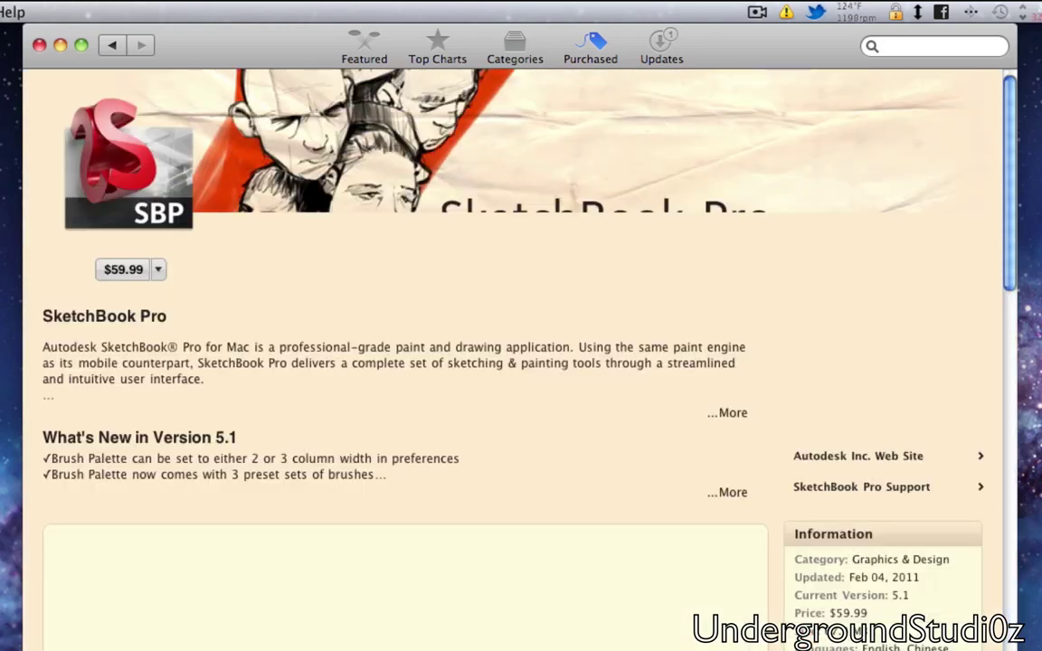
pyautogui.scroll(-10, 516, 352)
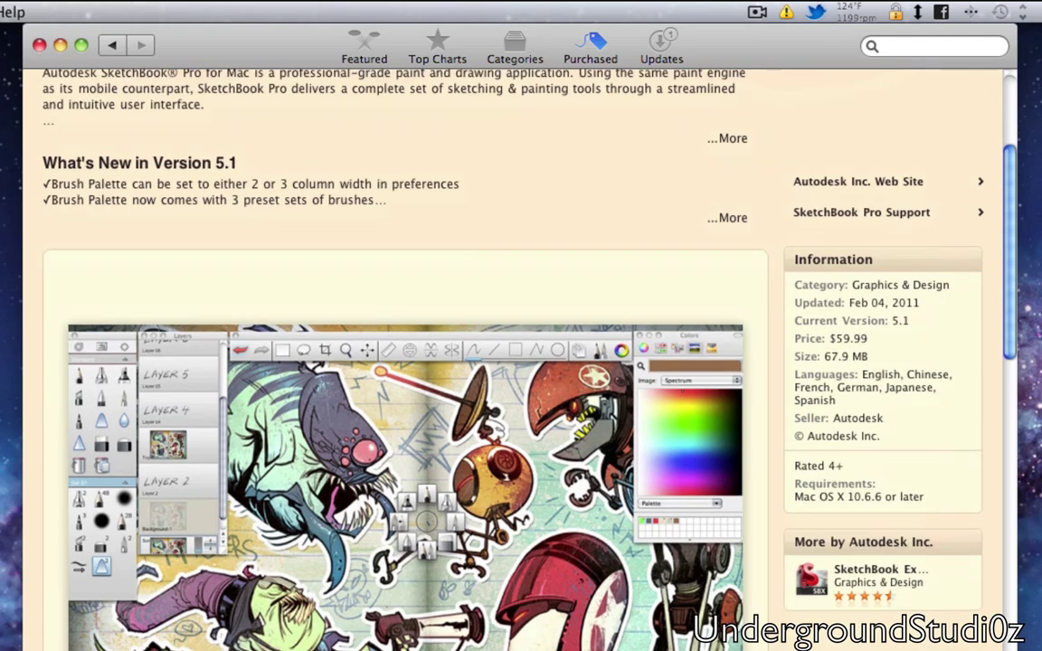
pyautogui.scroll(-9, 485, 594)
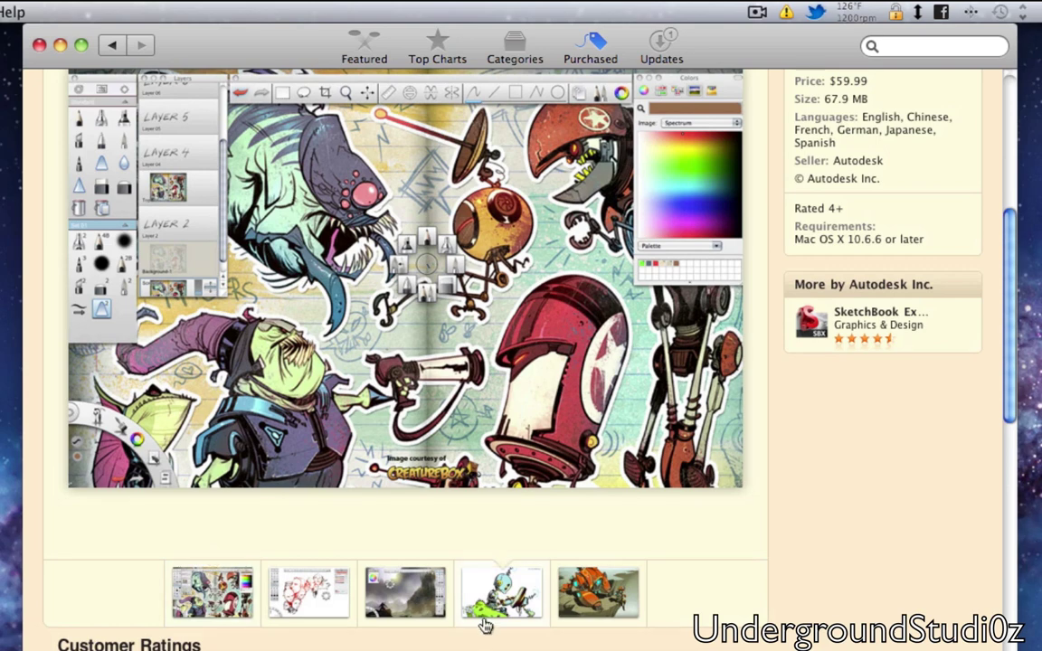
pyautogui.click(485, 598)
pyautogui.scroll(4, 443, 633)
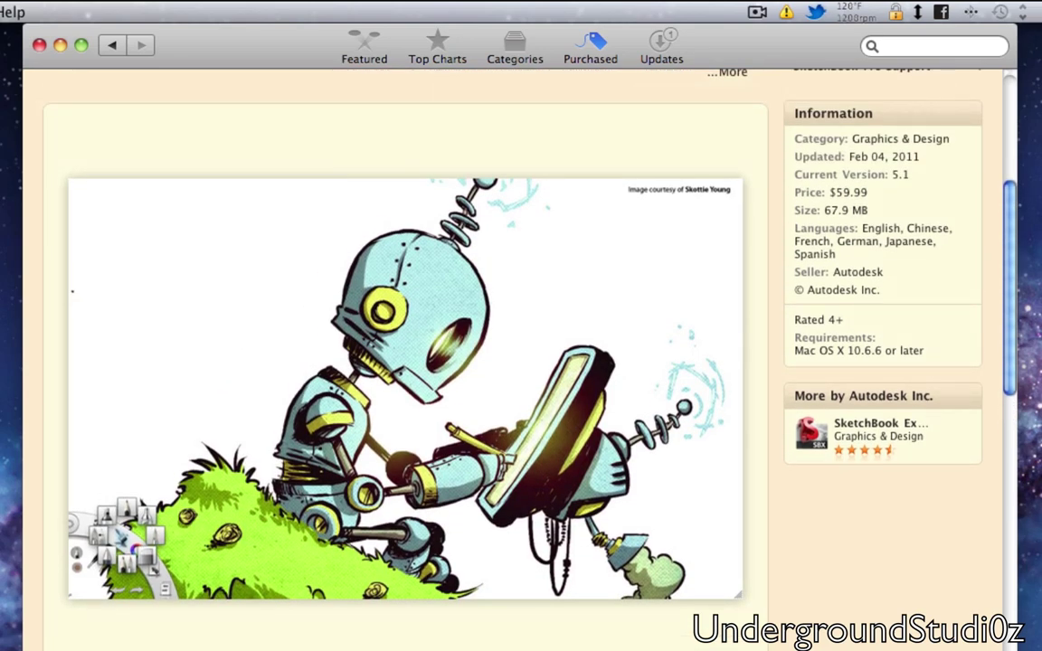
pyautogui.scroll(-7, 221, 616)
pyautogui.scroll(5, 217, 633)
pyautogui.click(214, 642)
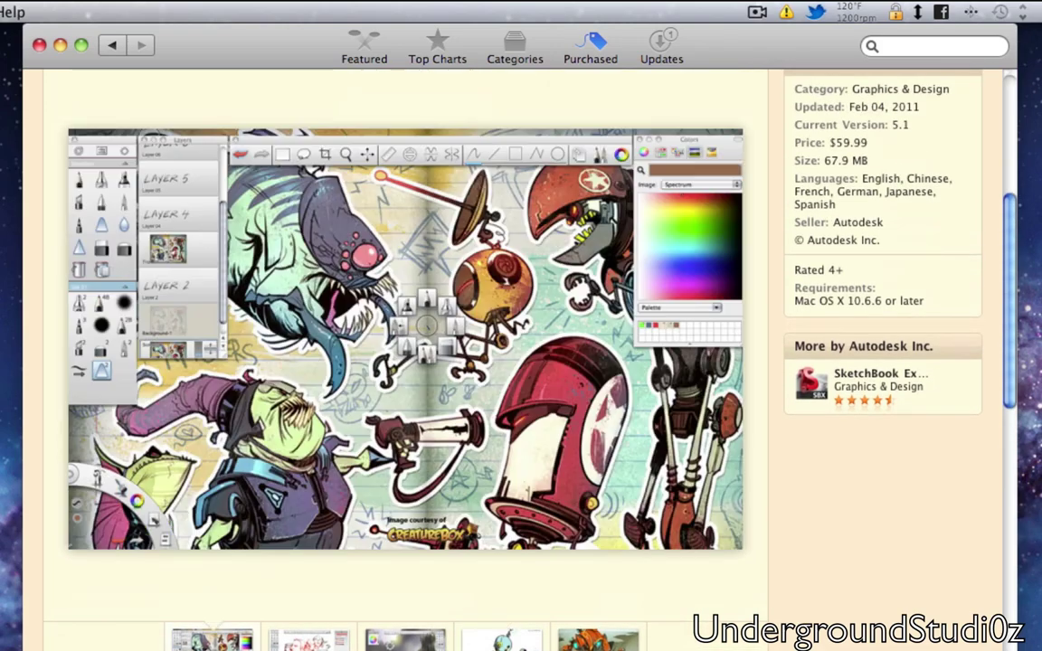
pyautogui.scroll(3, 214, 633)
pyautogui.scroll(1, 476, 361)
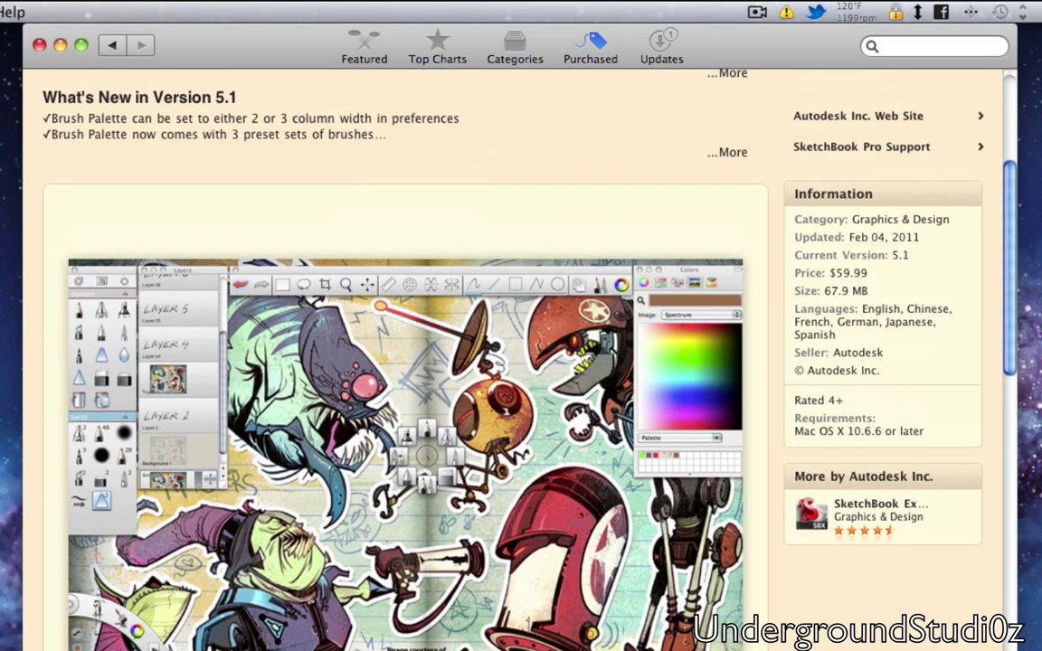
pyautogui.scroll(10, 476, 362)
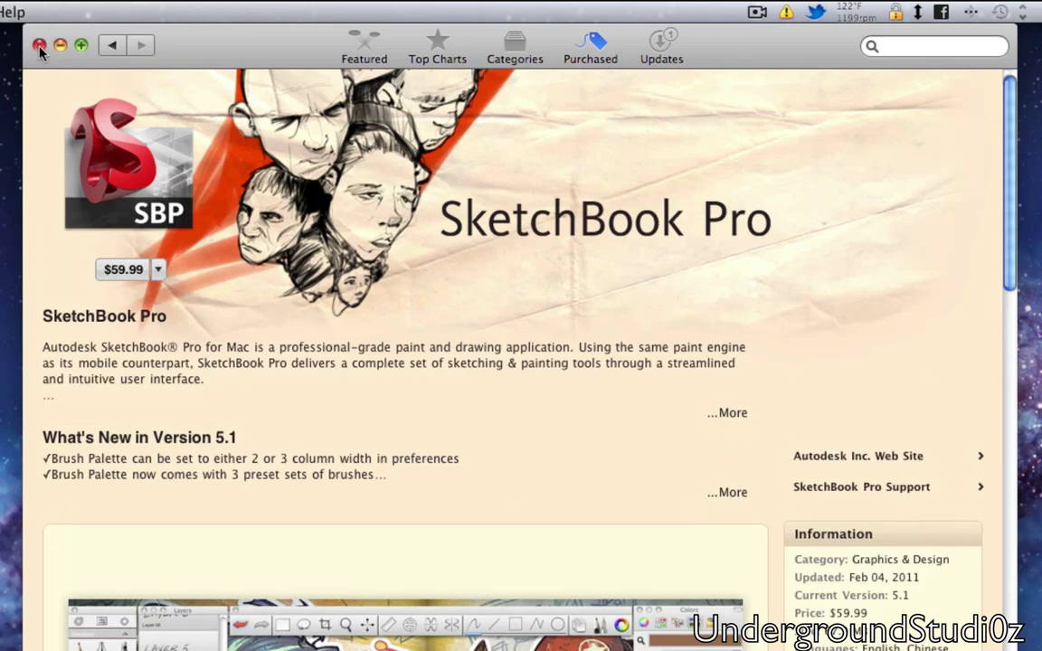
# Go back to the SketchBook Express page, look through its sample screenshots and quit the App Store
pyautogui.click(114, 48)
pyautogui.scroll(-2, 256, 561)
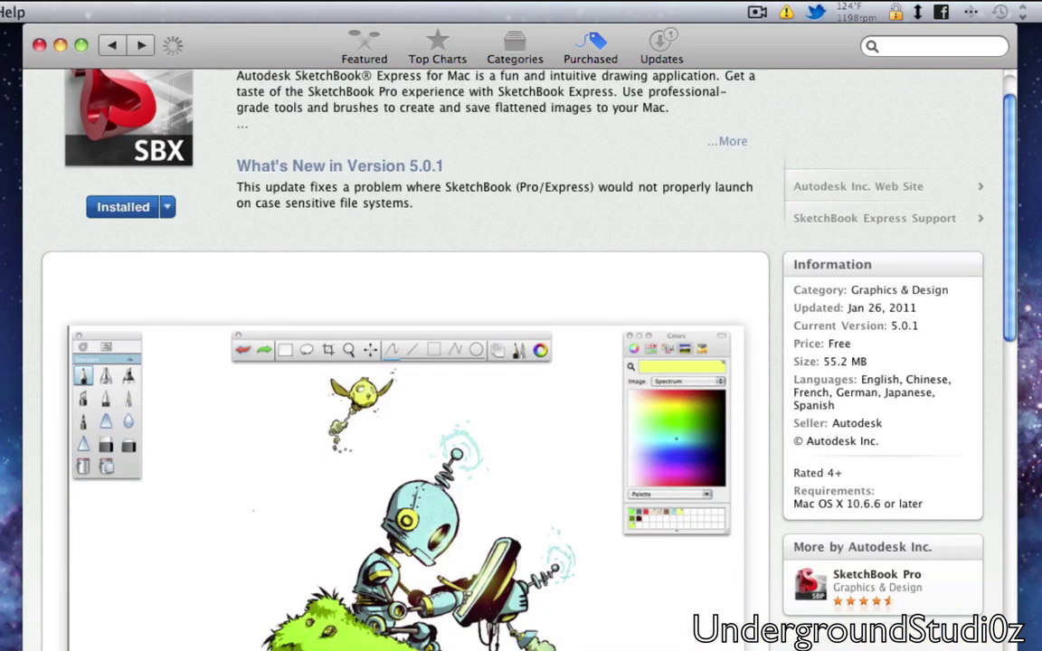
pyautogui.scroll(-6, 477, 361)
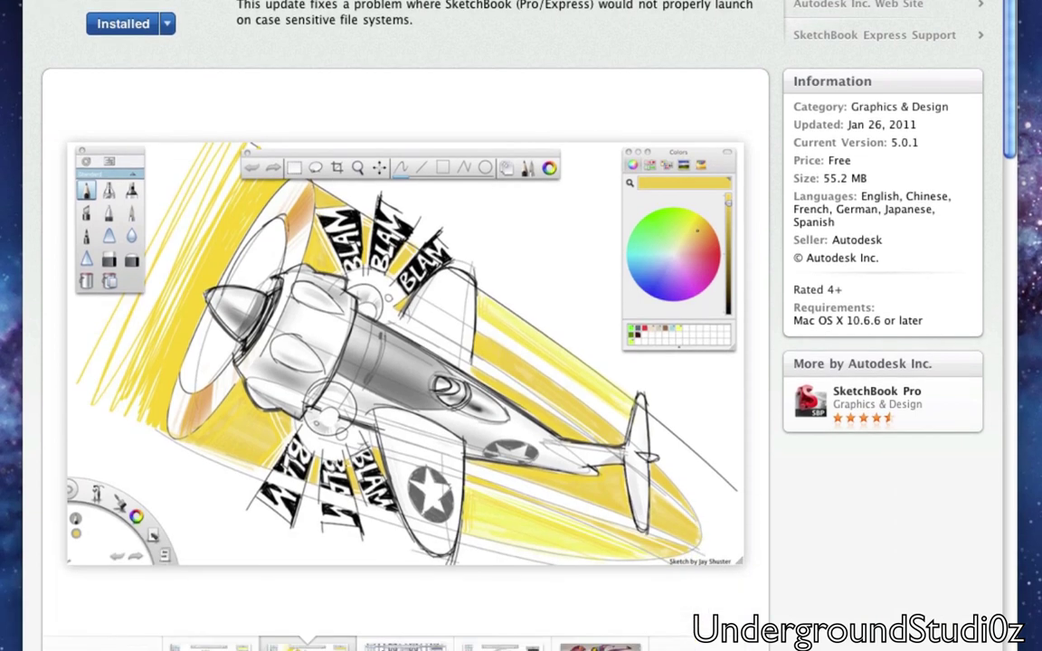
pyautogui.click(405, 646)
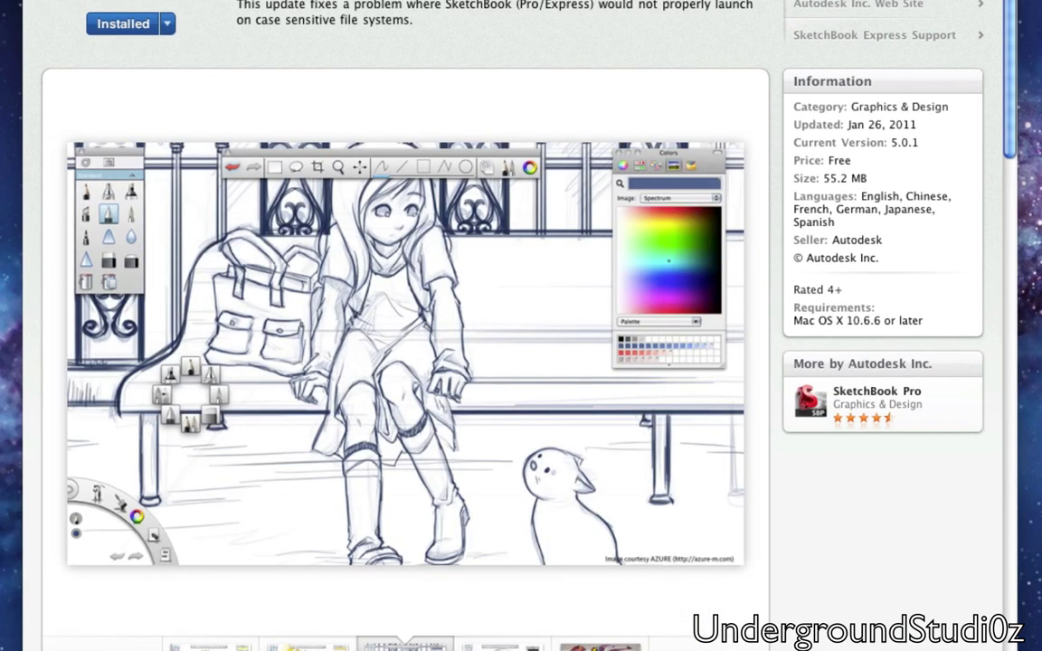
pyautogui.click(500, 646)
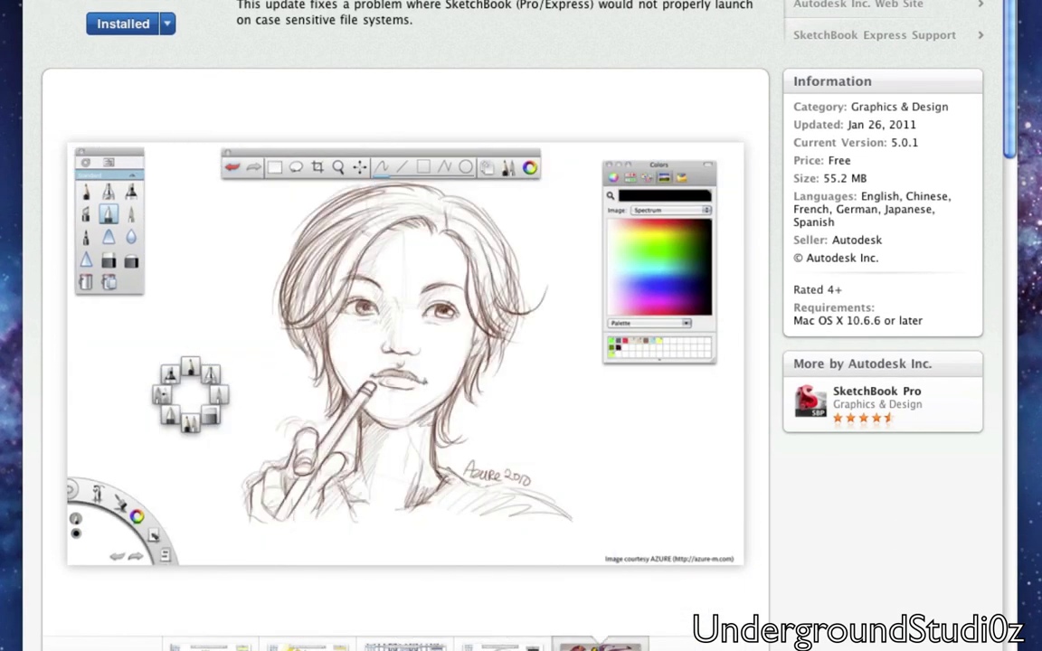
pyautogui.click(599, 646)
pyautogui.click(210, 645)
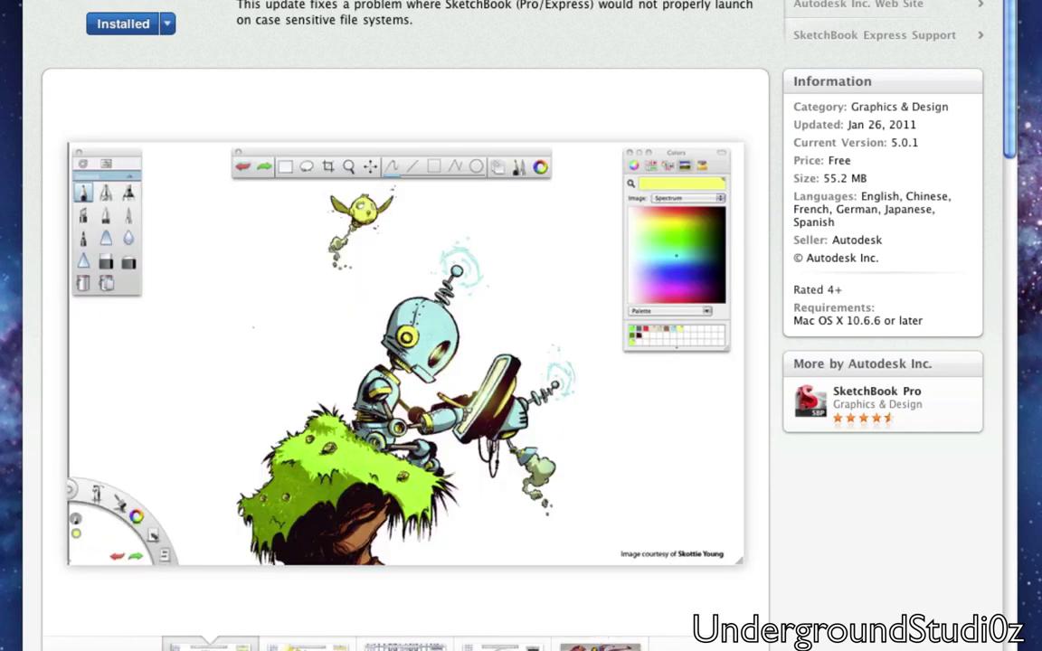
pyautogui.scroll(2, 521, 361)
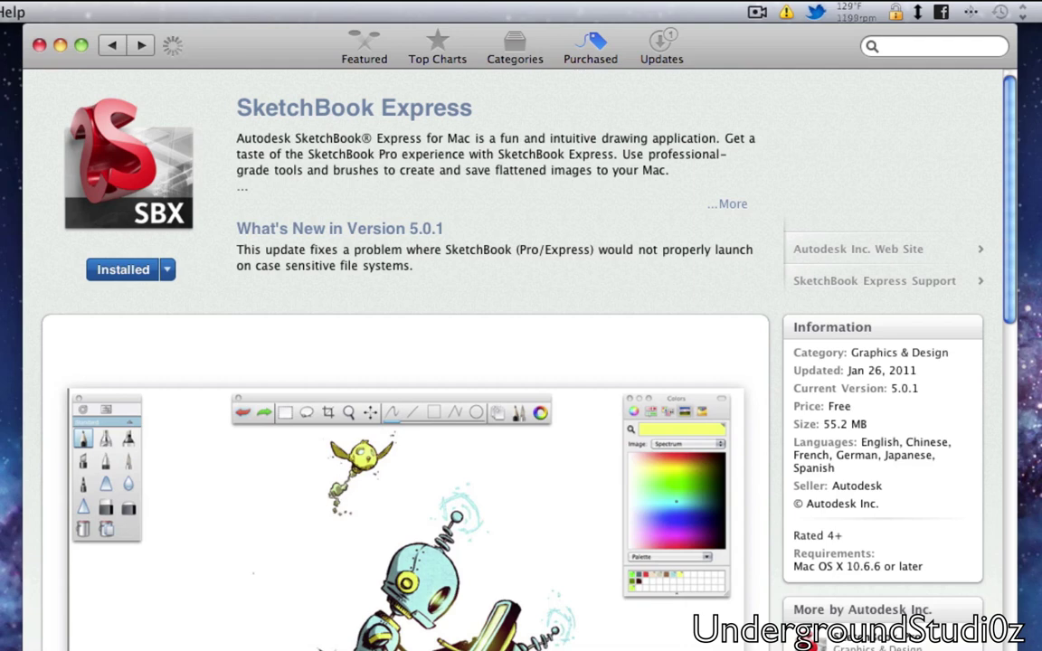
pyautogui.press('super+q')
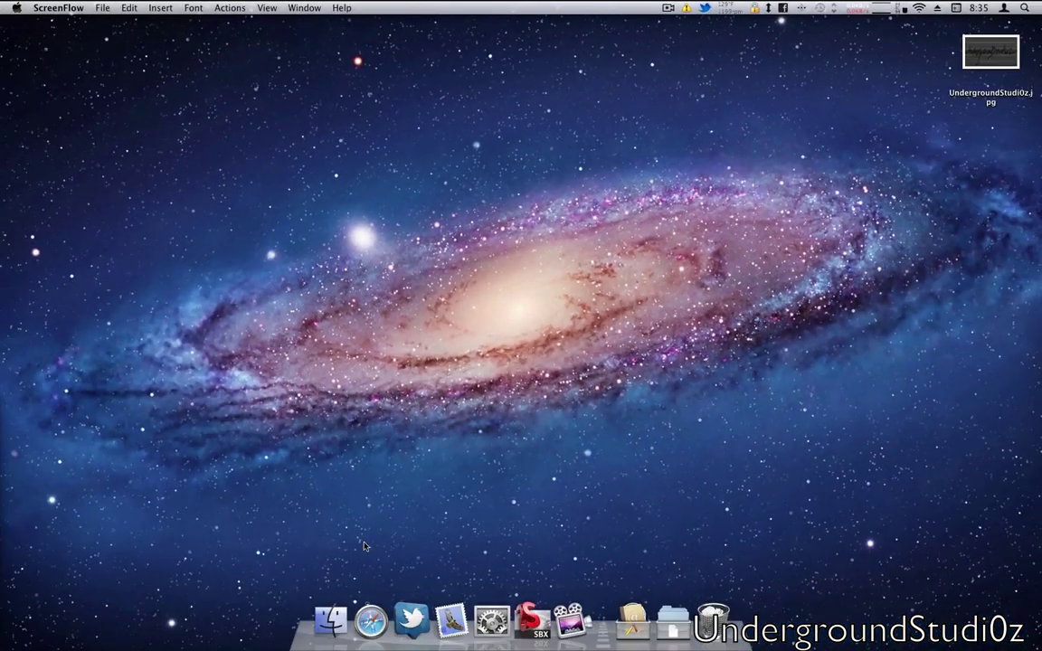
# Open SketchBook Express, set its toolbar against the title bar and place the brush palette beneath the Brush Properties puck
pyautogui.click(529, 622)
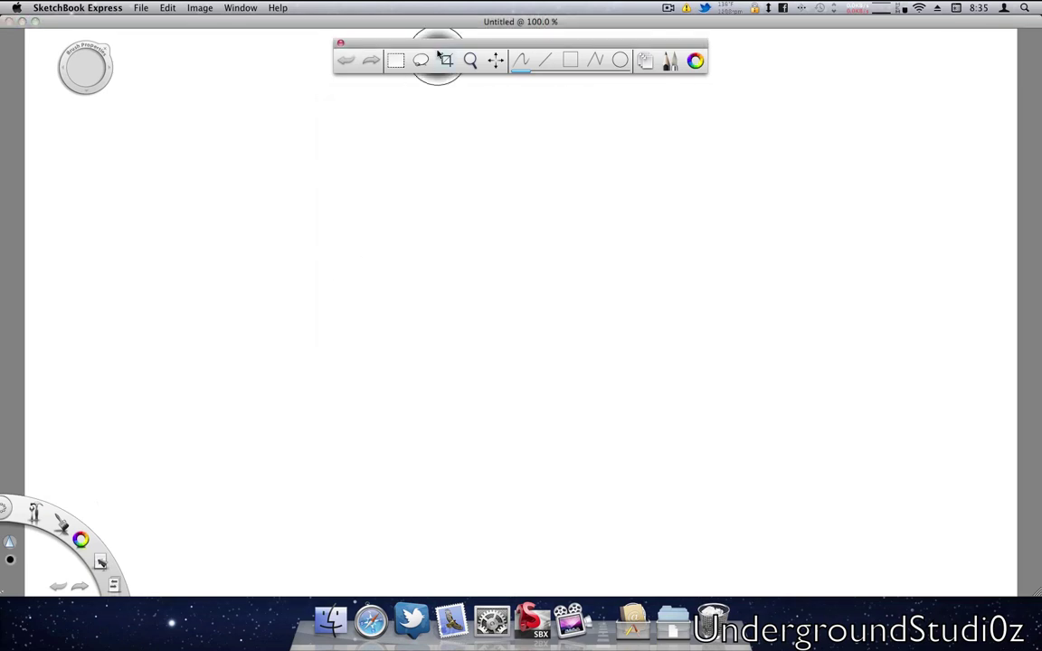
pyautogui.moveTo(437, 45); pyautogui.dragTo(439, 34)
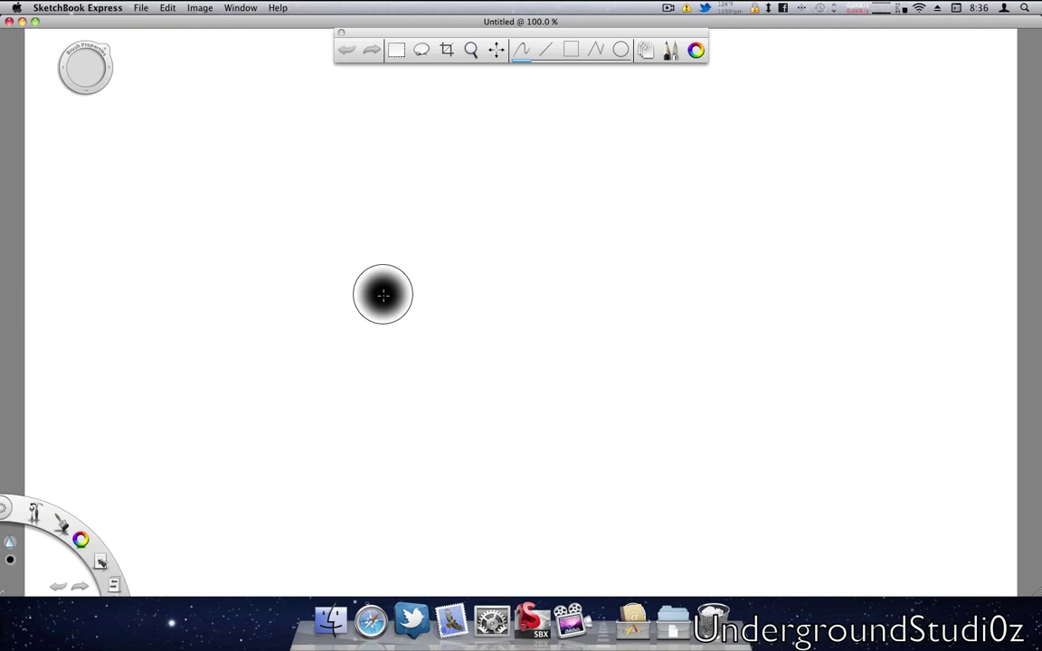
pyautogui.press('super+z')
pyautogui.click(61, 523)
pyautogui.moveTo(56, 357)
pyautogui.mouseDown()
pyautogui.moveTo(249, 193)
pyautogui.moveTo(100, 115)
pyautogui.mouseUp()
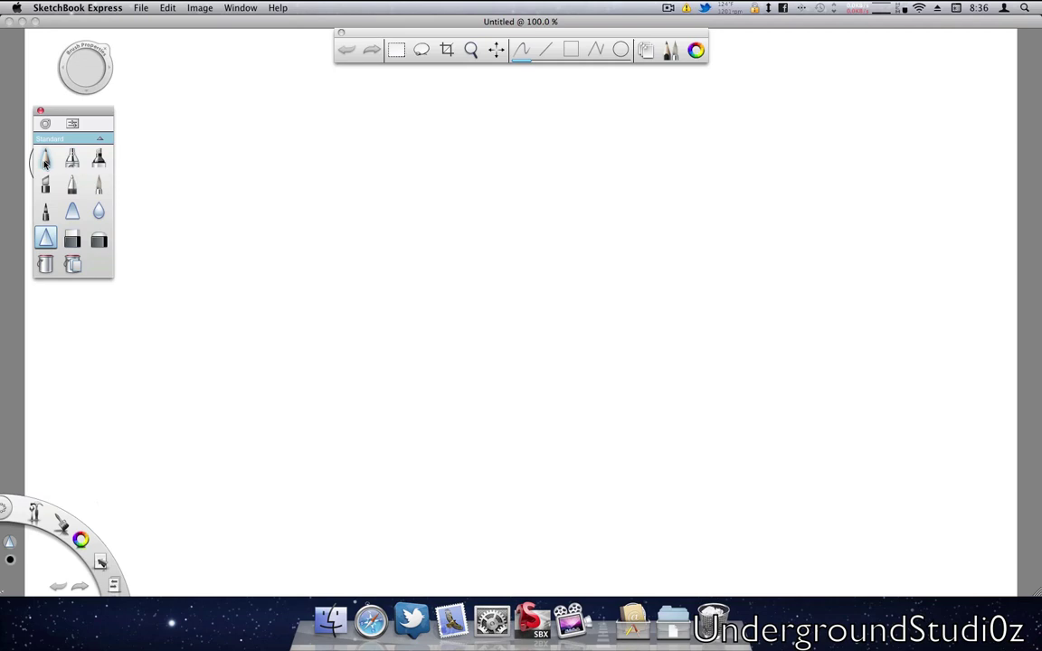
# Draw a short vertical pencil stroke beside the brush palette and spray a soft airbrush patch next to it
pyautogui.click(45, 159)
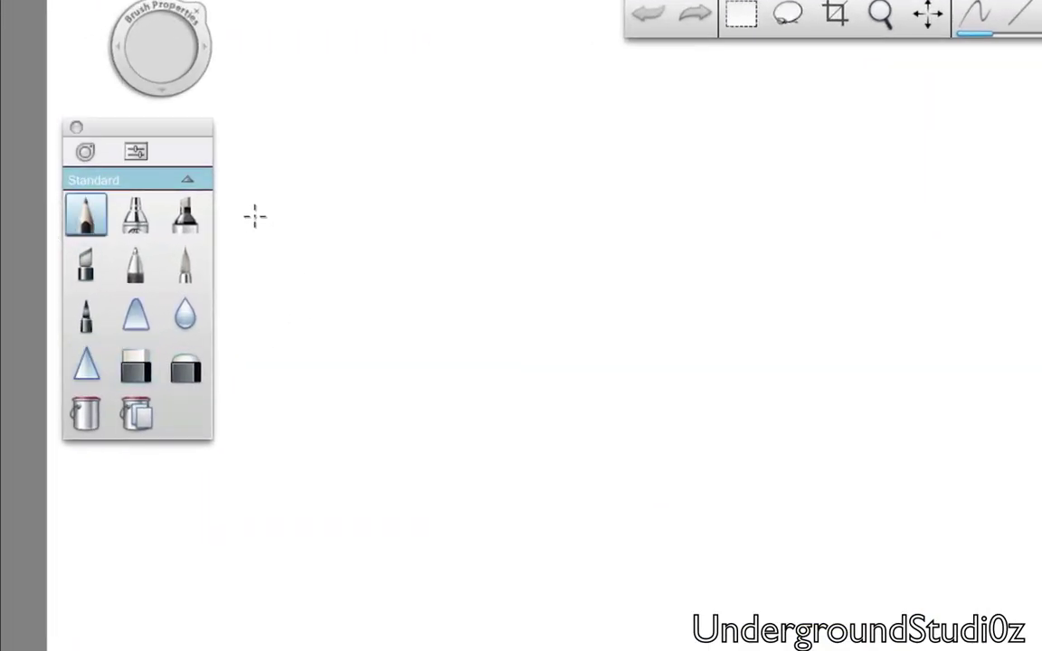
pyautogui.moveTo(256, 186); pyautogui.dragTo(246, 348)
pyautogui.click(138, 217)
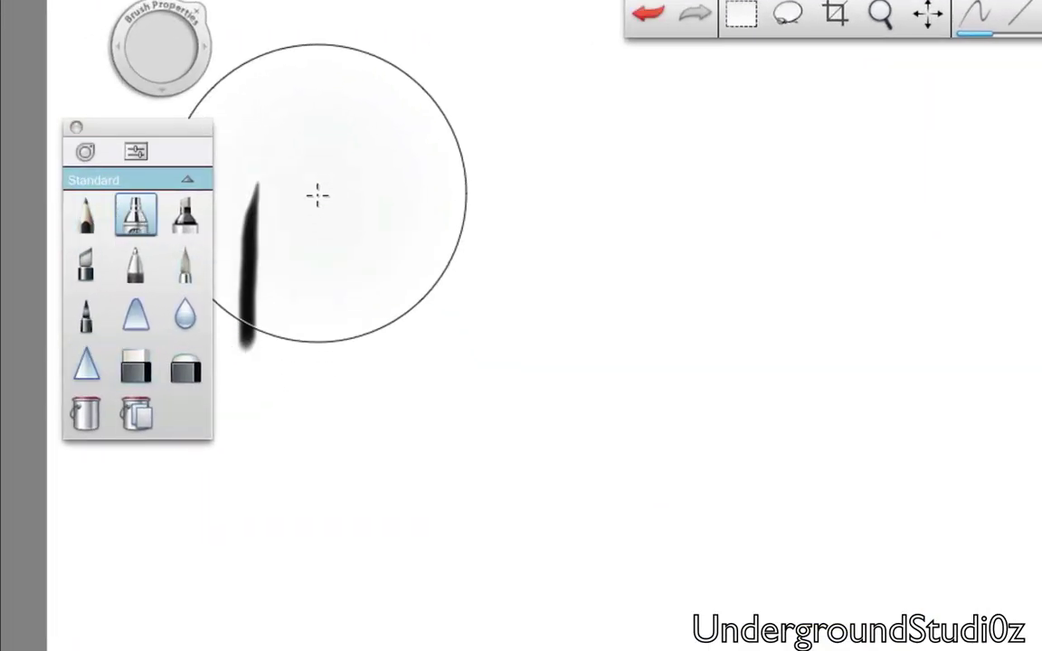
pyautogui.moveTo(404, 223)
pyautogui.mouseDown()
pyautogui.moveTo(400, 436)
pyautogui.moveTo(411, 414)
pyautogui.moveTo(333, 246)
pyautogui.mouseUp()
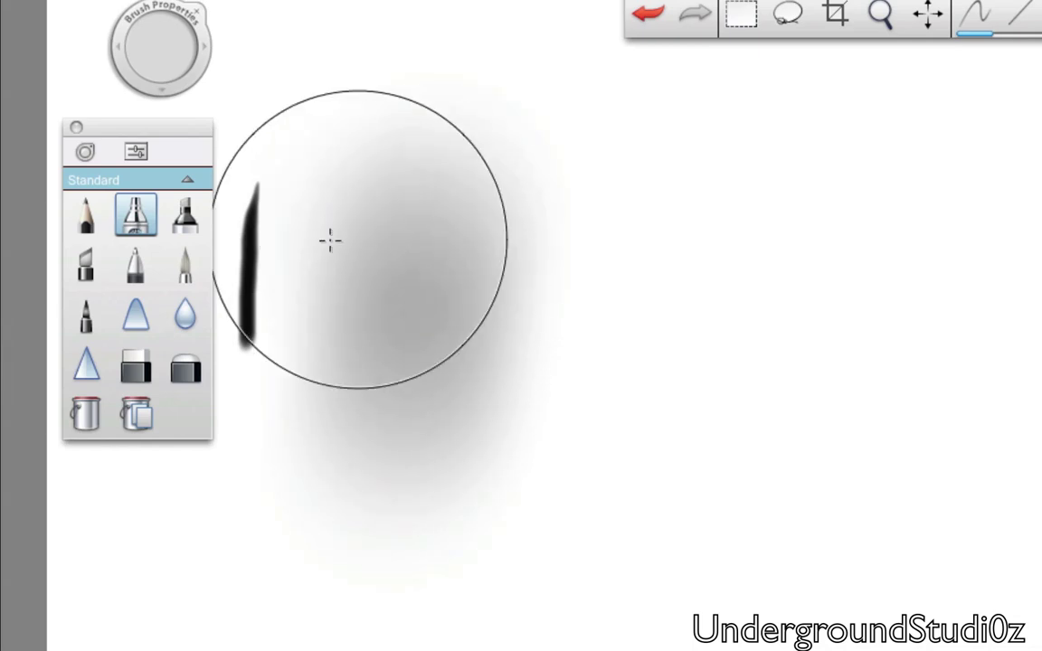
# Draw overlapping, slightly curved marker strokes down through the airbrushed patch
pyautogui.click(190, 222)
pyautogui.moveTo(380, 222); pyautogui.dragTo(355, 333)
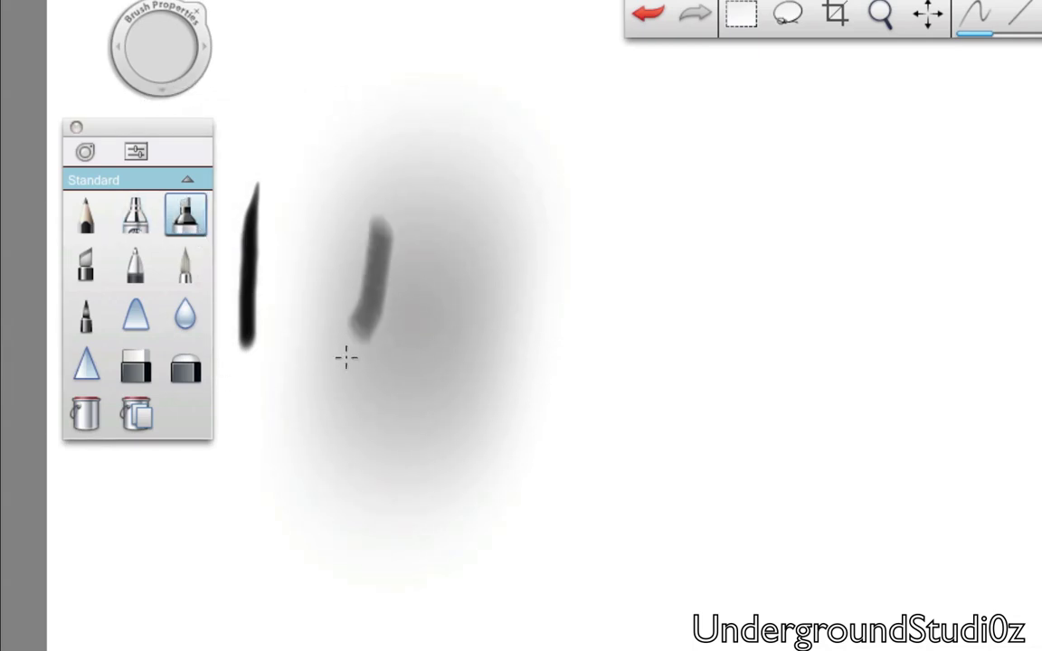
pyautogui.moveTo(330, 410)
pyautogui.mouseDown()
pyautogui.moveTo(384, 134)
pyautogui.moveTo(378, 113)
pyautogui.mouseUp()
# Draw a narrow V-shaped chisel pen stroke on the patch and a thin ballpoint pen zigzag beside the pencil stroke
pyautogui.click(95, 271)
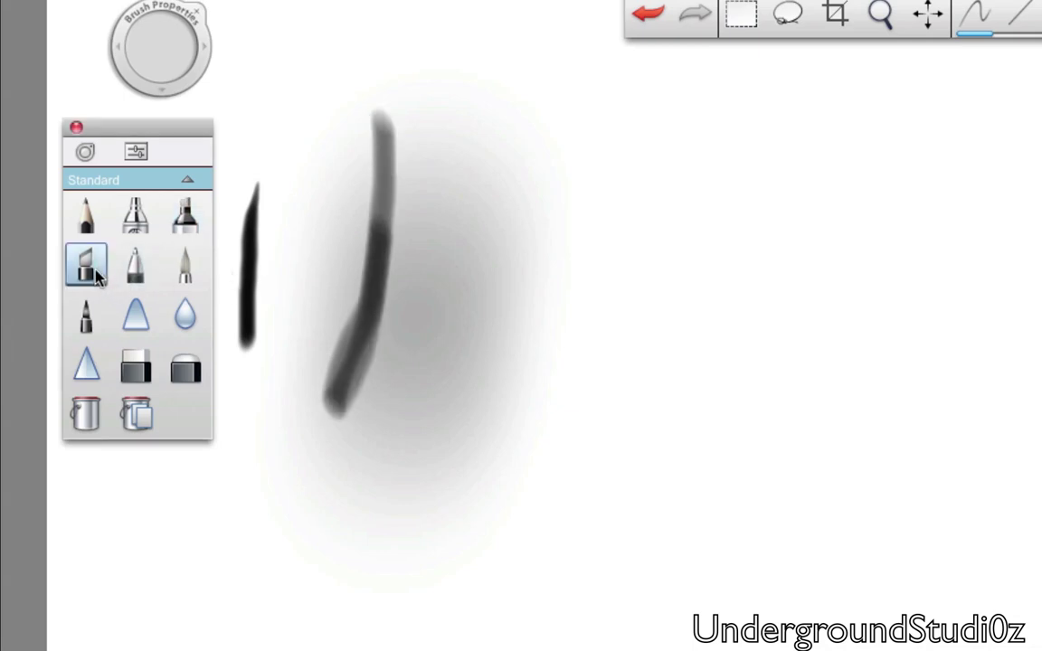
pyautogui.moveTo(401, 261)
pyautogui.mouseDown()
pyautogui.moveTo(369, 389)
pyautogui.moveTo(434, 249)
pyautogui.mouseUp()
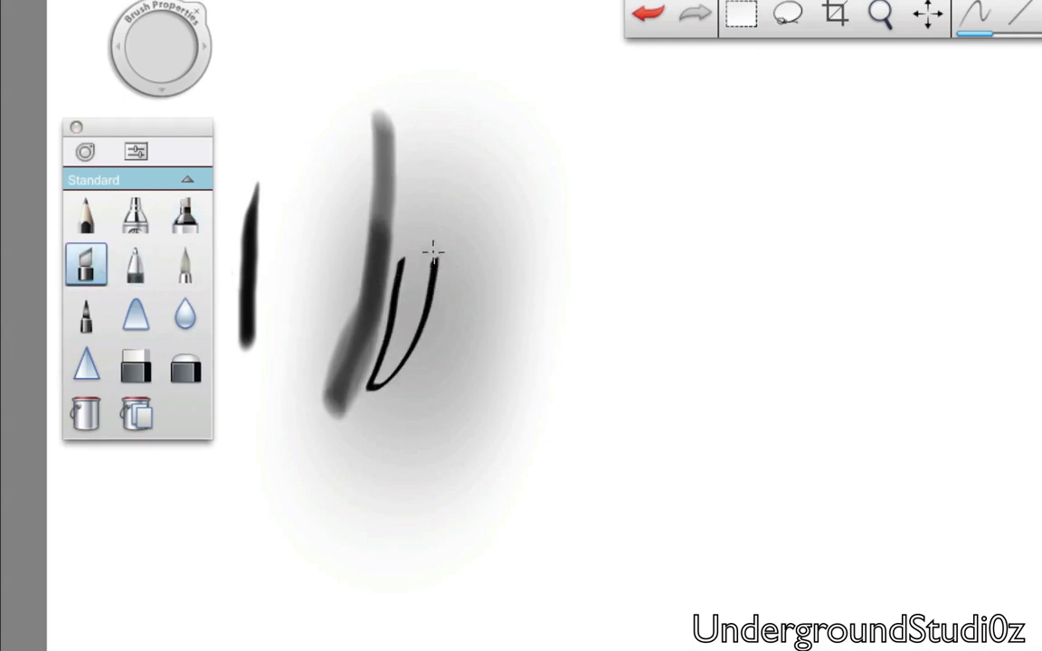
pyautogui.click(136, 266)
pyautogui.moveTo(246, 450)
pyautogui.mouseDown()
pyautogui.moveTo(308, 370)
pyautogui.moveTo(344, 169)
pyautogui.moveTo(294, 344)
pyautogui.moveTo(244, 407)
pyautogui.mouseUp()
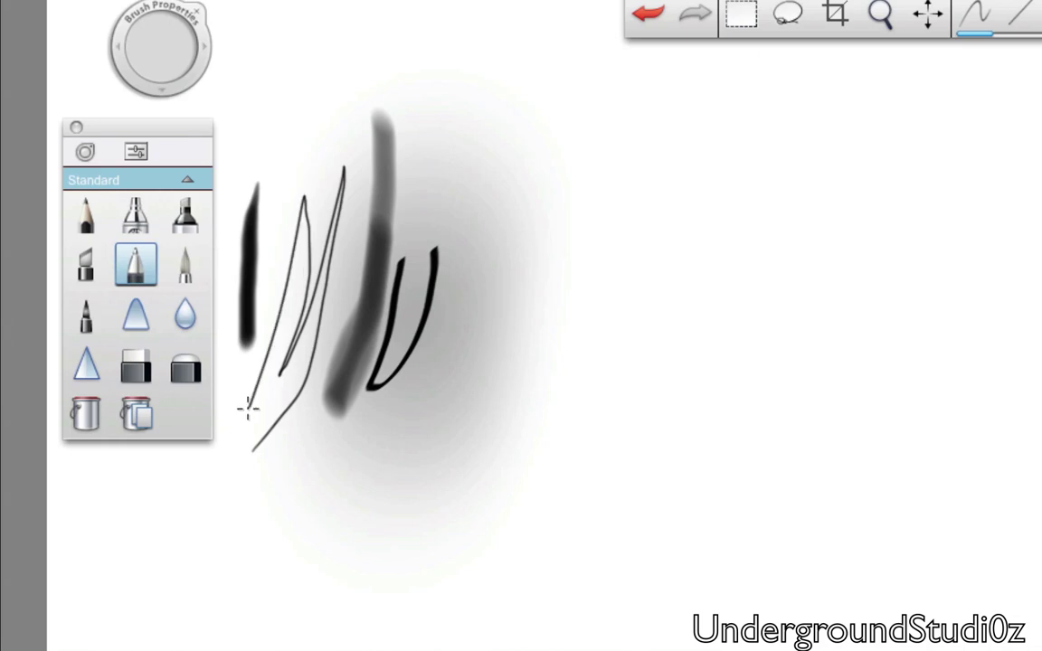
# Paint a broad, soft curved paintbrush stroke around the test marks and scribble a fine pen zigzag across them
pyautogui.click(185, 264)
pyautogui.moveTo(325, 111)
pyautogui.mouseDown()
pyautogui.moveTo(398, 426)
pyautogui.moveTo(309, 528)
pyautogui.moveTo(452, 160)
pyautogui.moveTo(318, 528)
pyautogui.moveTo(272, 506)
pyautogui.mouseUp()
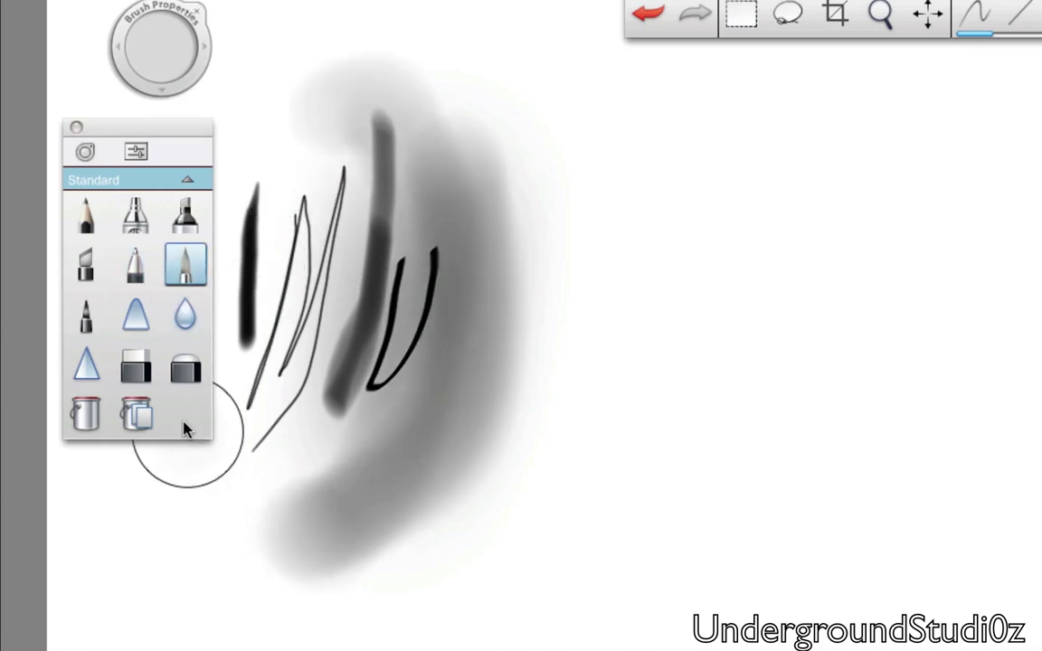
pyautogui.click(88, 318)
pyautogui.moveTo(305, 488)
pyautogui.mouseDown()
pyautogui.moveTo(327, 210)
pyautogui.moveTo(324, 351)
pyautogui.moveTo(360, 273)
pyautogui.moveTo(380, 258)
pyautogui.mouseUp()
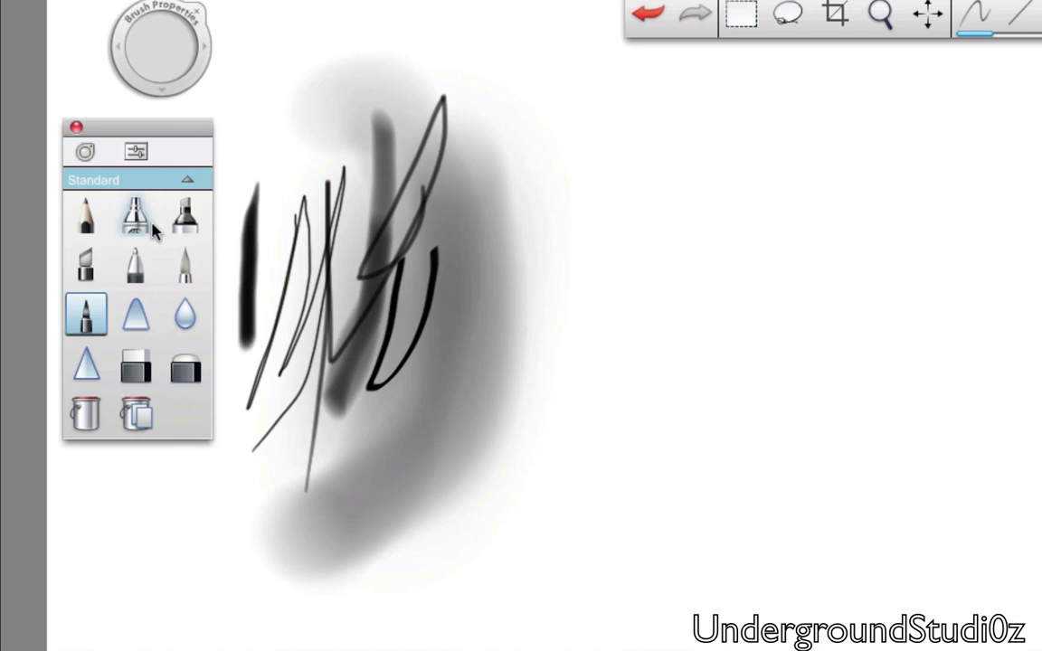
# Open the Pencil's brush properties, lower its hardness/size and draw thin test strokes on the canvas
pyautogui.click(86, 216)
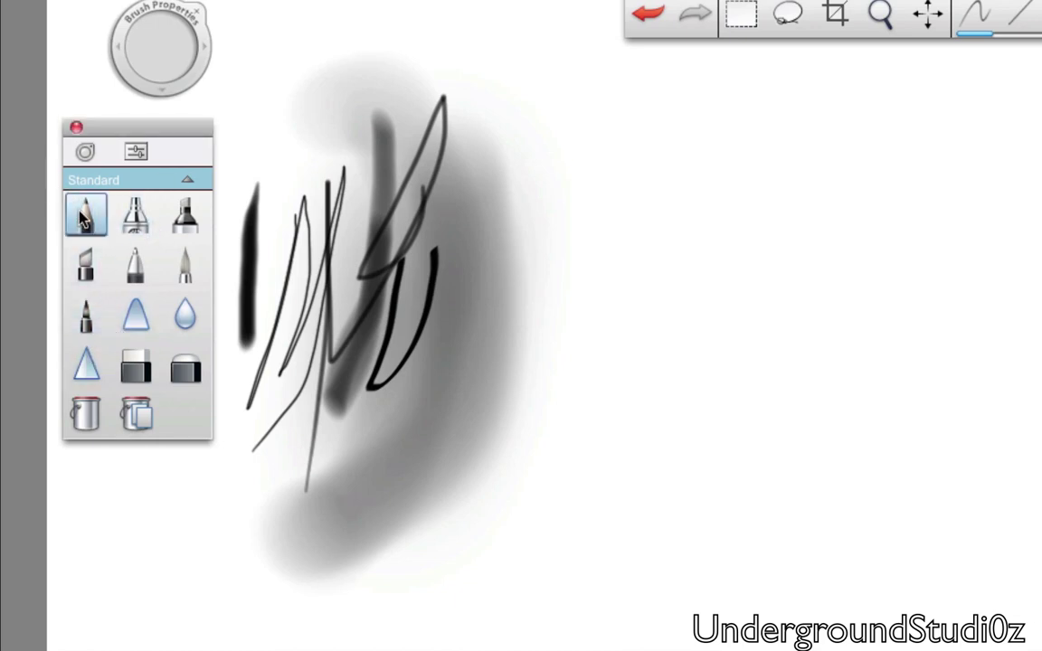
pyautogui.click(135, 154)
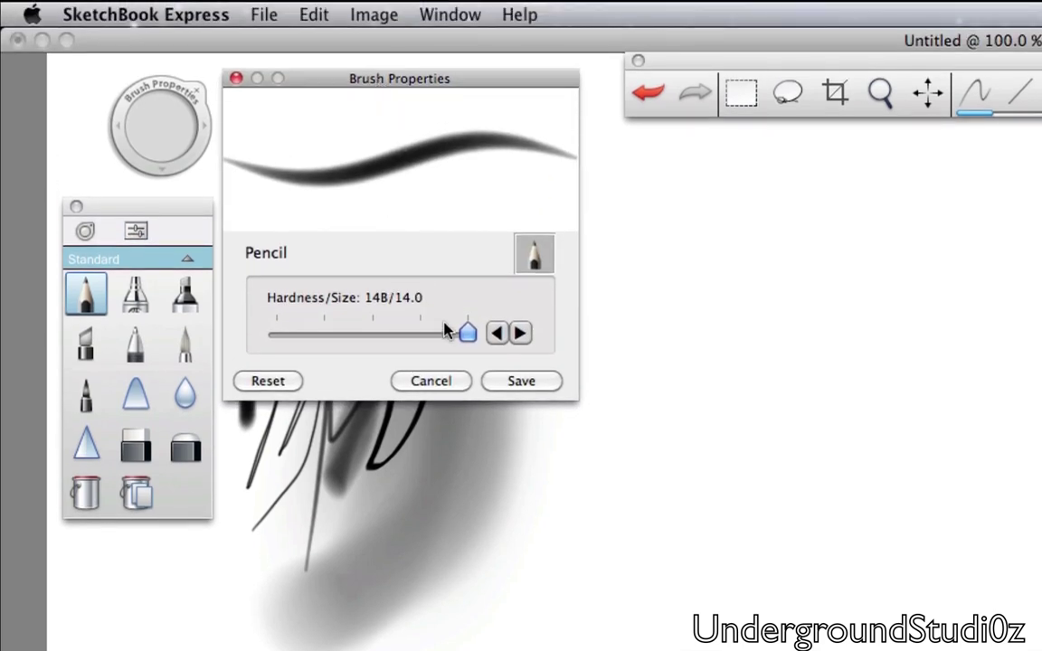
pyautogui.moveTo(465, 336)
pyautogui.mouseDown()
pyautogui.moveTo(302, 335)
pyautogui.moveTo(342, 338)
pyautogui.mouseUp()
pyautogui.moveTo(358, 464)
pyautogui.mouseDown()
pyautogui.moveTo(441, 455)
pyautogui.moveTo(428, 496)
pyautogui.moveTo(348, 512)
pyautogui.mouseUp()
pyautogui.click(351, 359)
# Scribble thick pencil strokes at hardness/size 14B/14.0, set the pencil to 6B/6.6 and close its brush properties
pyautogui.moveTo(342, 338); pyautogui.dragTo(469, 336)
pyautogui.moveTo(429, 524); pyautogui.dragTo(293, 561)
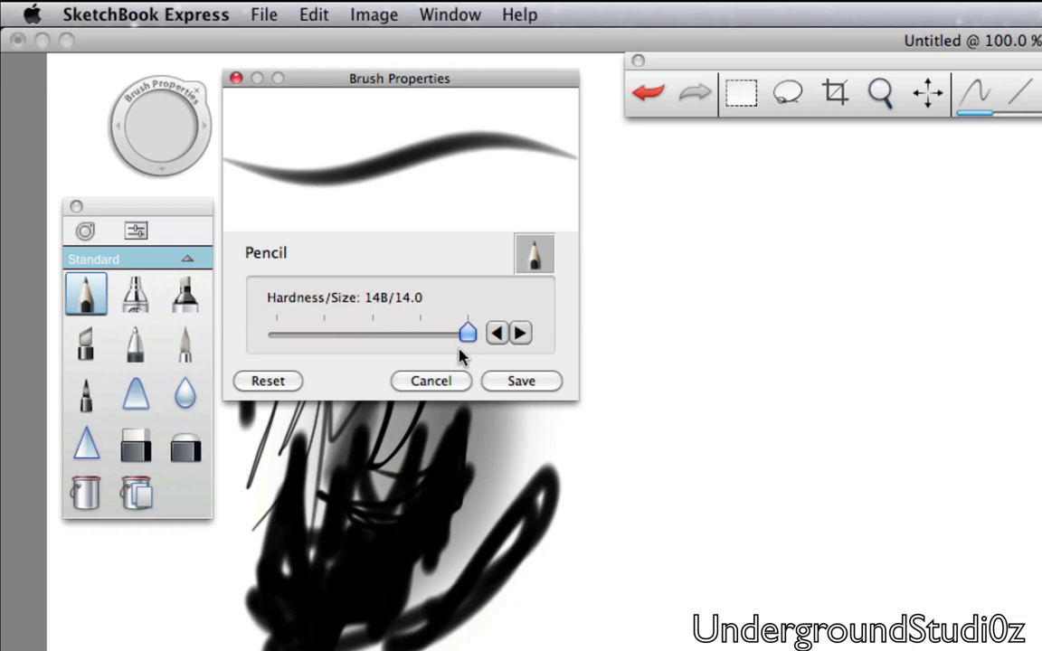
pyautogui.moveTo(467, 333)
pyautogui.mouseDown()
pyautogui.moveTo(309, 333)
pyautogui.moveTo(366, 334)
pyautogui.mouseUp()
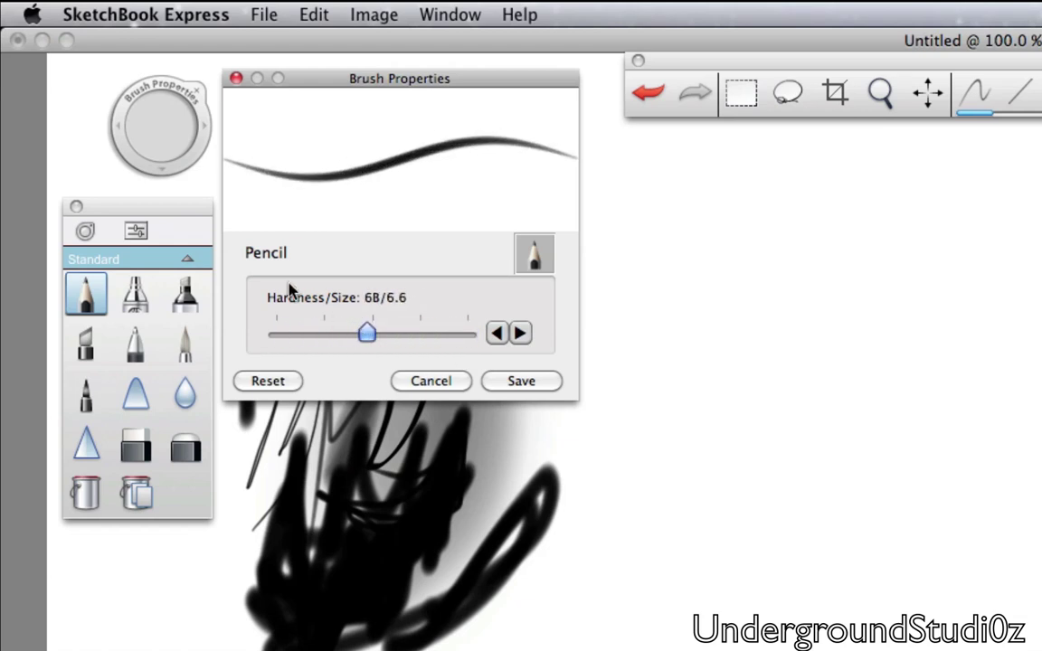
pyautogui.click(234, 79)
# Hide and show the Brush Properties puck again, and adjust the pencil's size with it
pyautogui.click(89, 233)
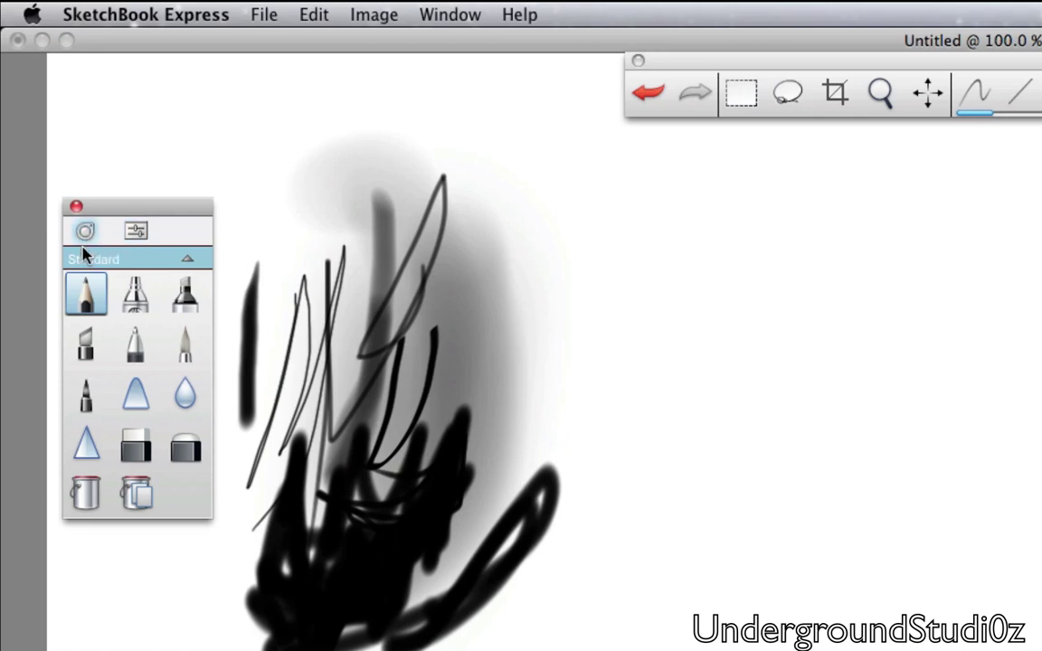
pyautogui.click(85, 235)
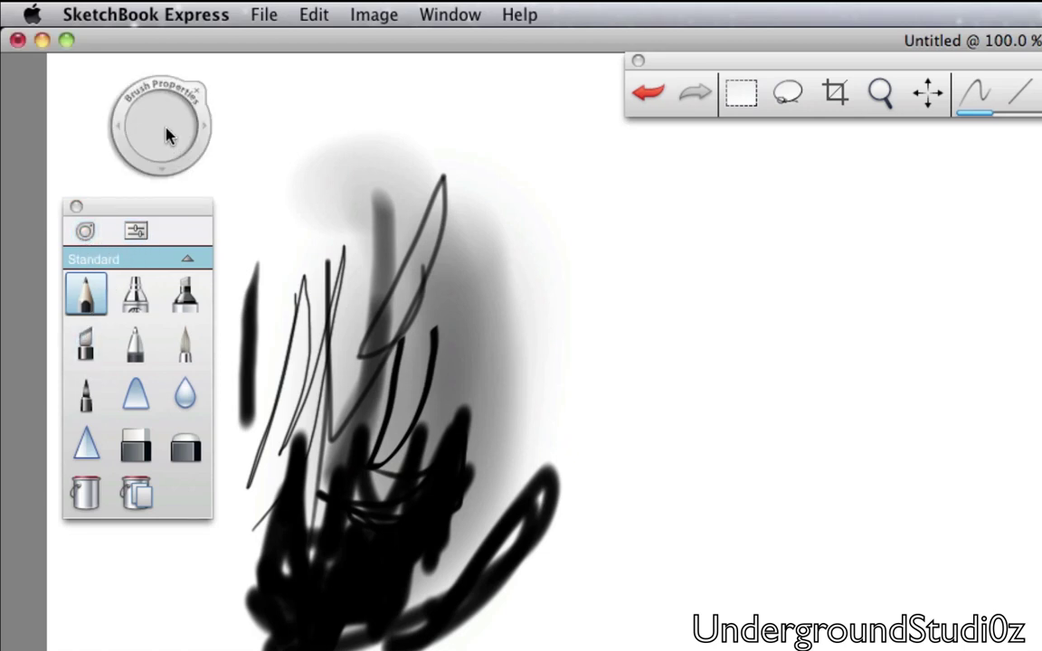
pyautogui.moveTo(162, 121)
pyautogui.mouseDown()
pyautogui.moveTo(162, 136)
pyautogui.moveTo(226, 145)
pyautogui.moveTo(367, 53)
pyautogui.mouseUp()
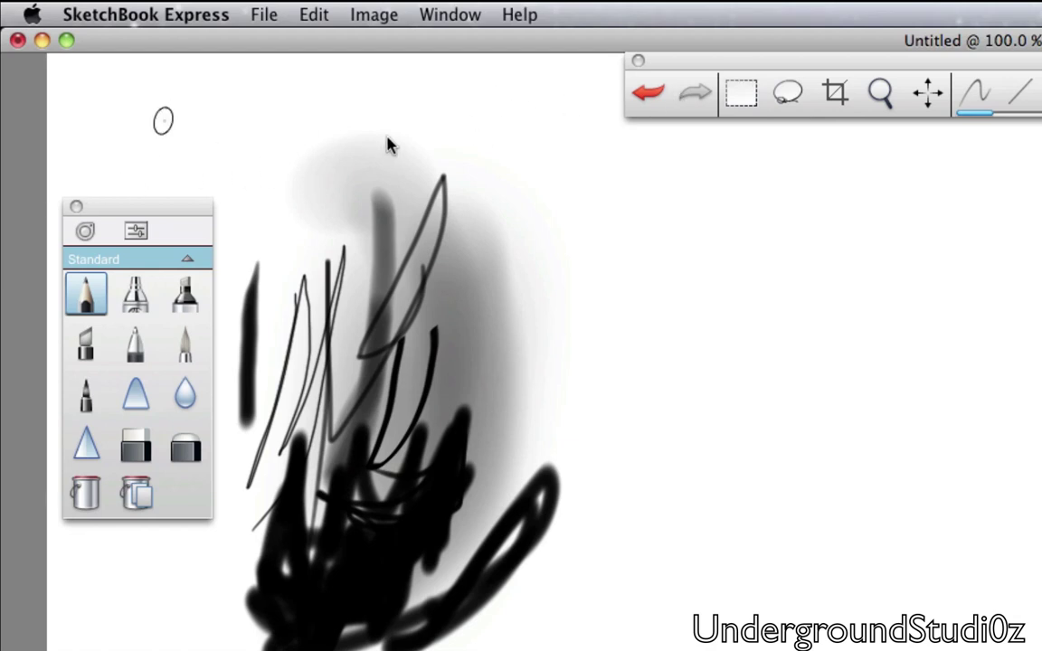
pyautogui.moveTo(216, 116)
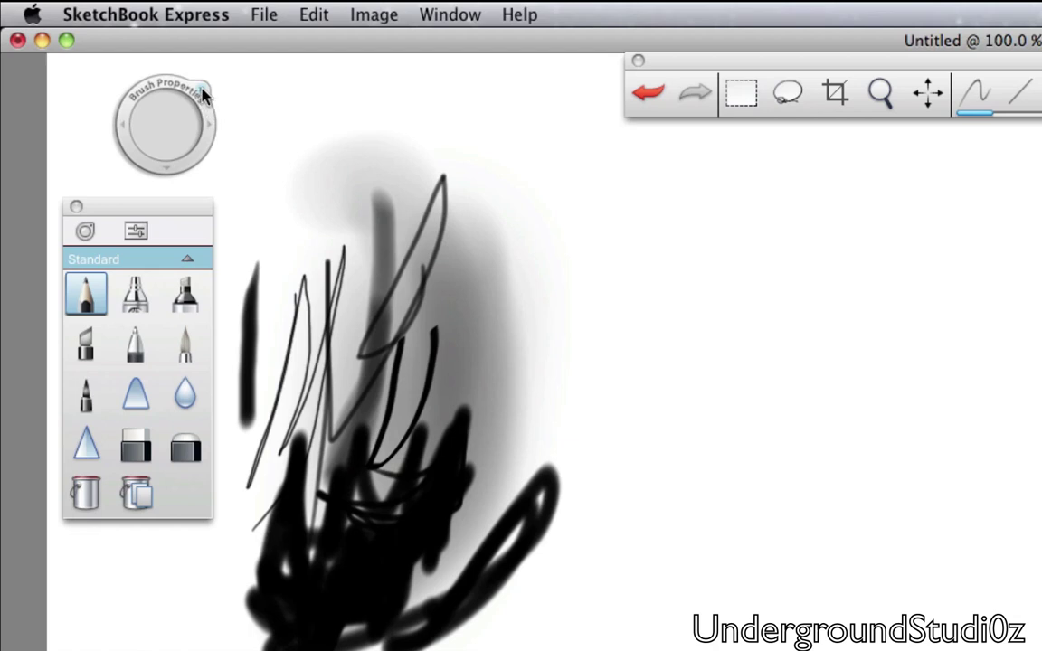
# Lower the Airbrush's size, raise its flow, save the brush settings and paint soft dark strokes over the test marks
pyautogui.click(135, 285)
pyautogui.click(140, 234)
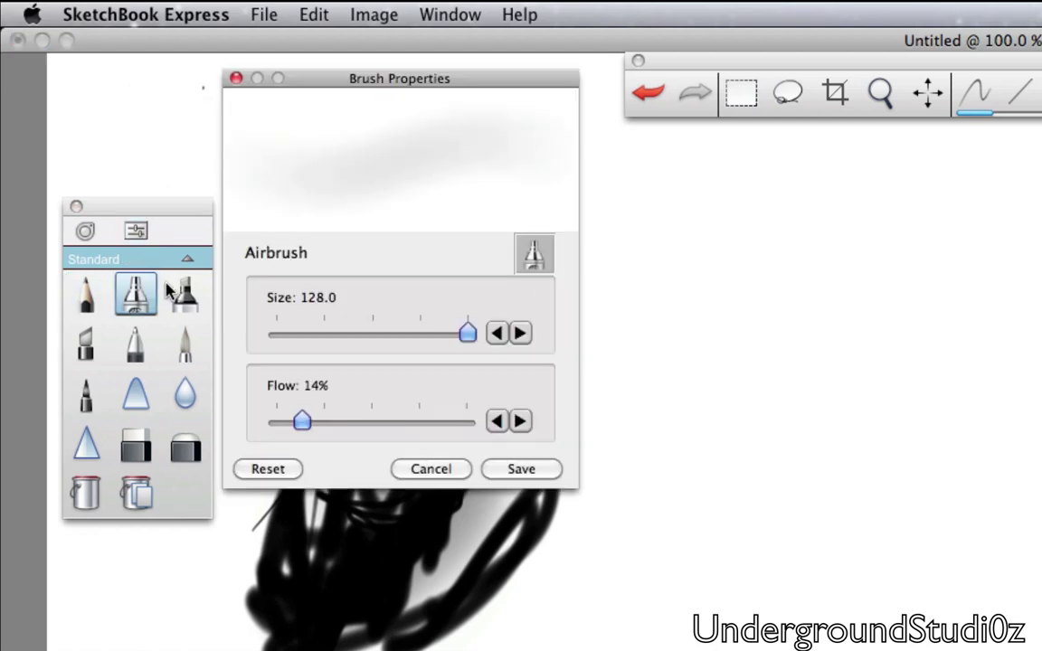
pyautogui.moveTo(465, 333)
pyautogui.mouseDown()
pyautogui.moveTo(317, 335)
pyautogui.moveTo(359, 339)
pyautogui.moveTo(350, 338)
pyautogui.mouseUp()
pyautogui.moveTo(312, 422); pyautogui.dragTo(444, 421)
pyautogui.click(498, 468)
pyautogui.moveTo(413, 550)
pyautogui.mouseDown()
pyautogui.moveTo(495, 416)
pyautogui.moveTo(281, 554)
pyautogui.moveTo(411, 369)
pyautogui.moveTo(276, 482)
pyautogui.moveTo(299, 311)
pyautogui.moveTo(310, 445)
pyautogui.moveTo(327, 380)
pyautogui.mouseUp()
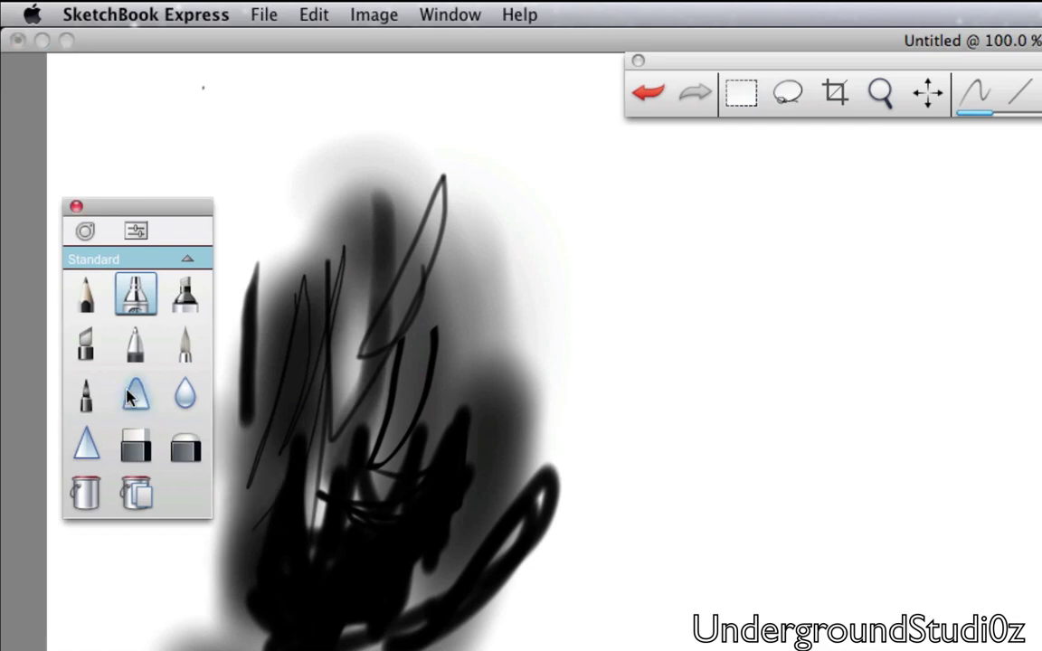
# Smear the dark marks, blur the strokes in the middle of the sketch and select the Sharpen brush
pyautogui.click(132, 395)
pyautogui.moveTo(308, 517)
pyautogui.mouseDown()
pyautogui.moveTo(463, 434)
pyautogui.moveTo(337, 588)
pyautogui.moveTo(409, 623)
pyautogui.moveTo(365, 457)
pyautogui.moveTo(416, 363)
pyautogui.mouseUp()
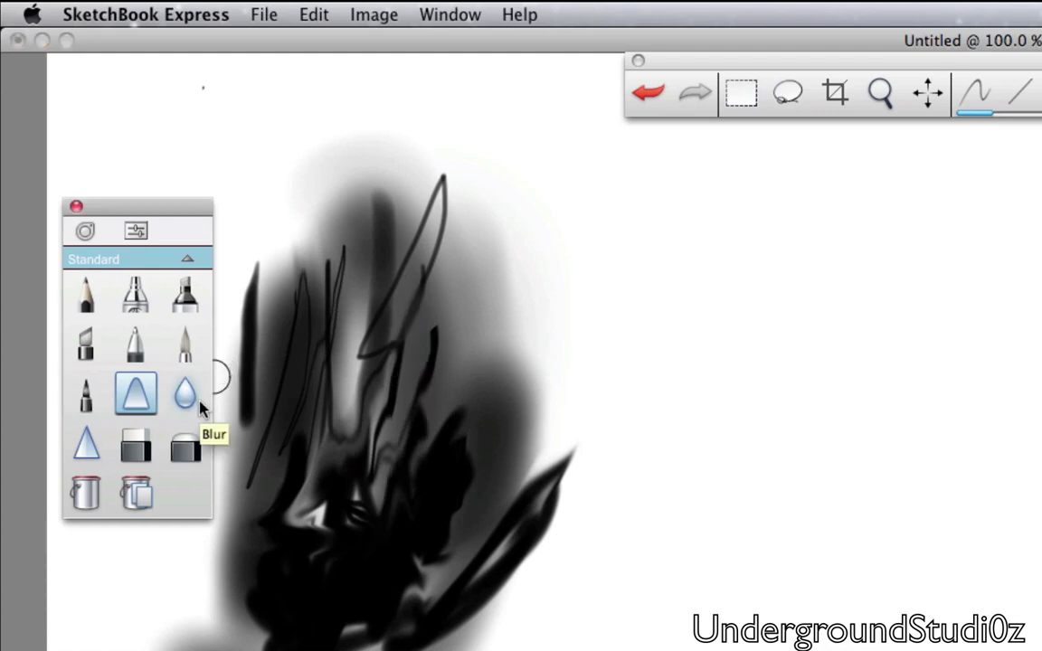
pyautogui.click(199, 404)
pyautogui.moveTo(380, 271)
pyautogui.mouseDown()
pyautogui.moveTo(384, 376)
pyautogui.moveTo(316, 556)
pyautogui.moveTo(288, 544)
pyautogui.moveTo(321, 558)
pyautogui.moveTo(347, 368)
pyautogui.mouseUp()
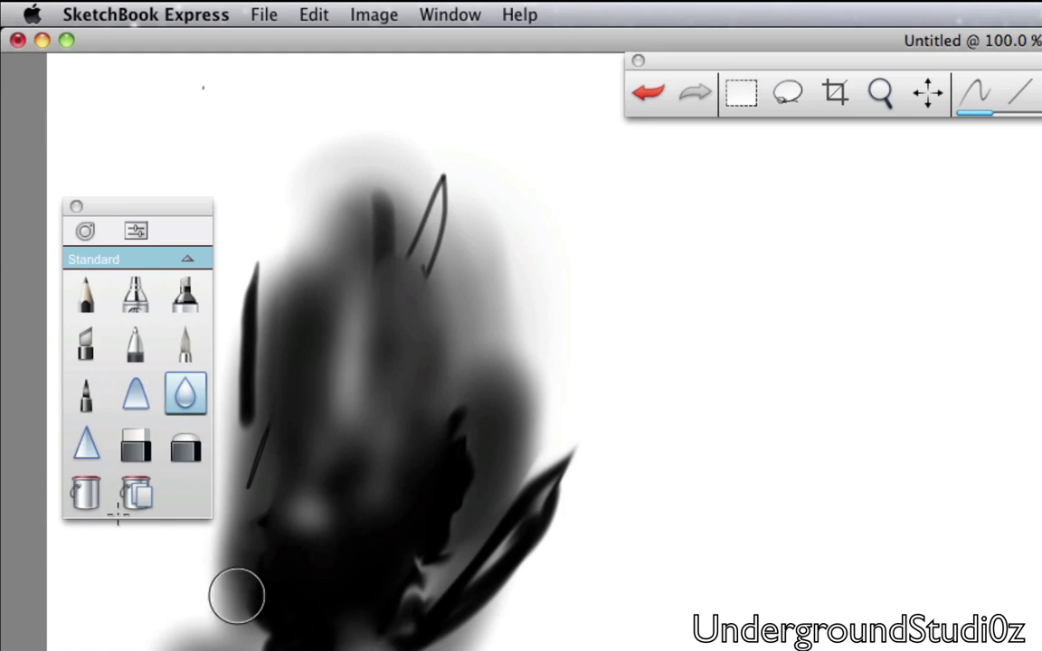
pyautogui.click(86, 443)
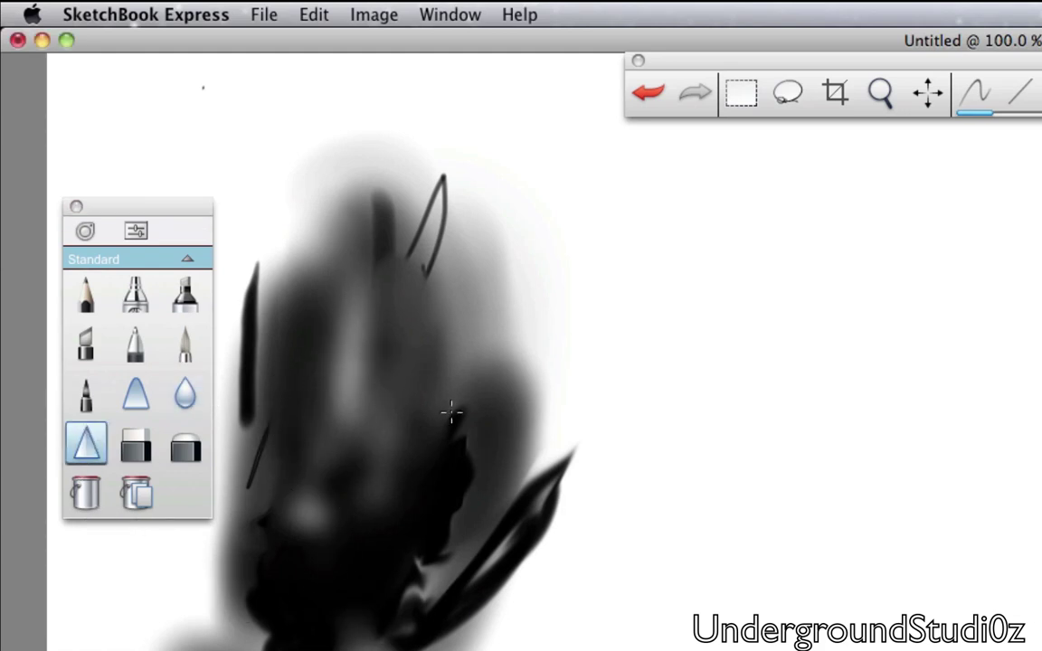
# Erase a large round area in the middle with the hard eraser and fade the marks below it with the soft eraser
pyautogui.click(136, 443)
pyautogui.moveTo(316, 448); pyautogui.dragTo(347, 394)
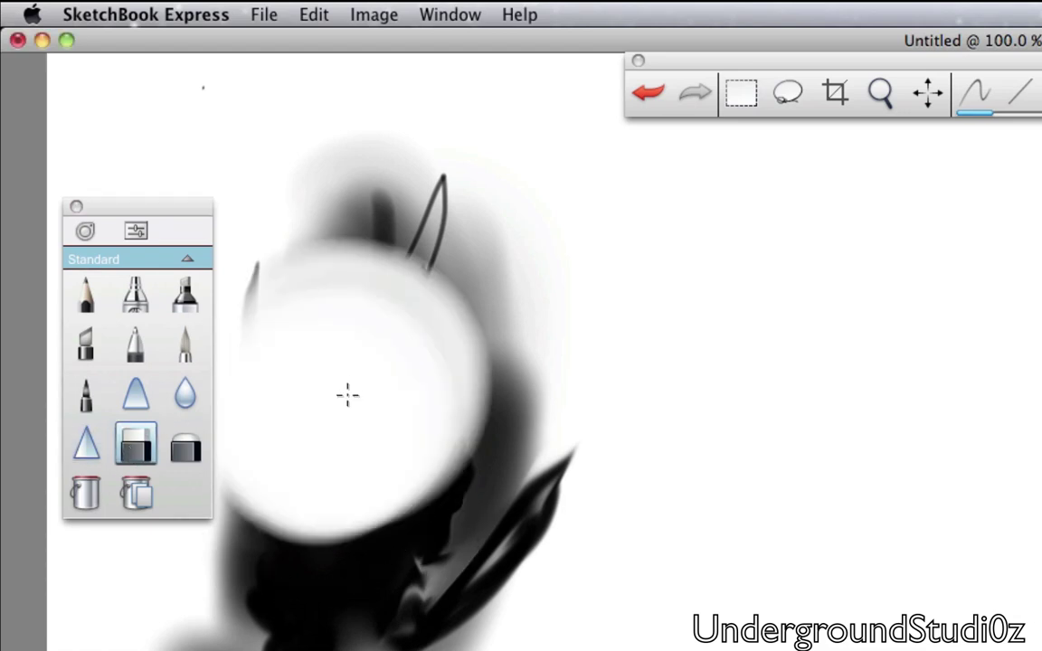
pyautogui.click(185, 443)
pyautogui.moveTo(302, 616)
pyautogui.mouseDown()
pyautogui.moveTo(429, 551)
pyautogui.moveTo(340, 633)
pyautogui.moveTo(357, 648)
pyautogui.moveTo(416, 622)
pyautogui.mouseUp()
pyautogui.click(197, 463)
# Try Flood Fill and Flood Fill All Visible Layers in black on the erased area, undoing each fill
pyautogui.click(86, 493)
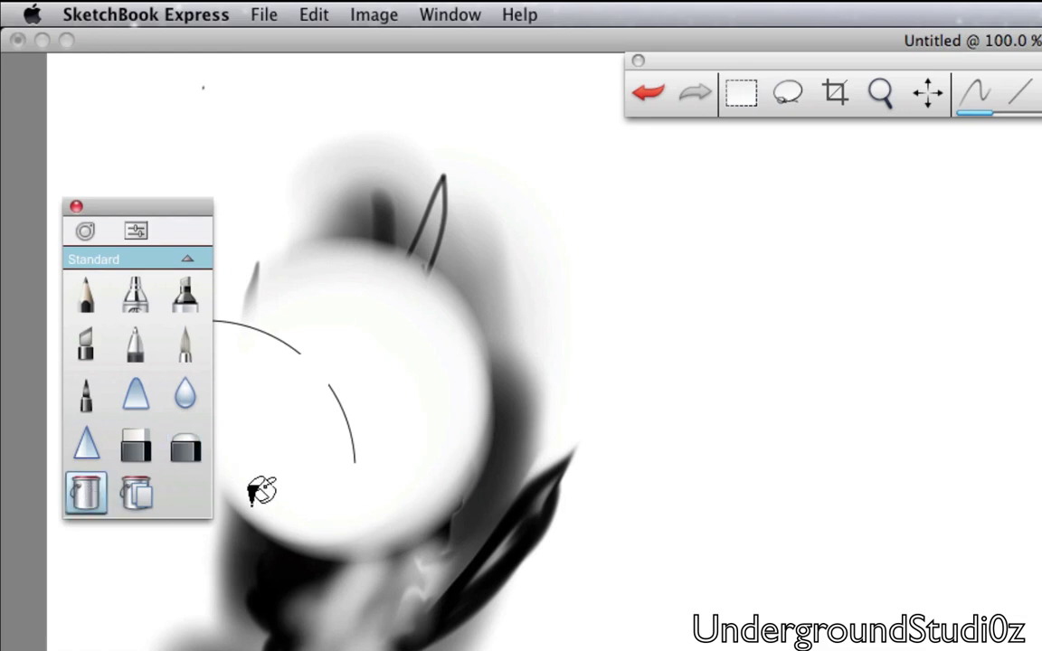
pyautogui.click(314, 541)
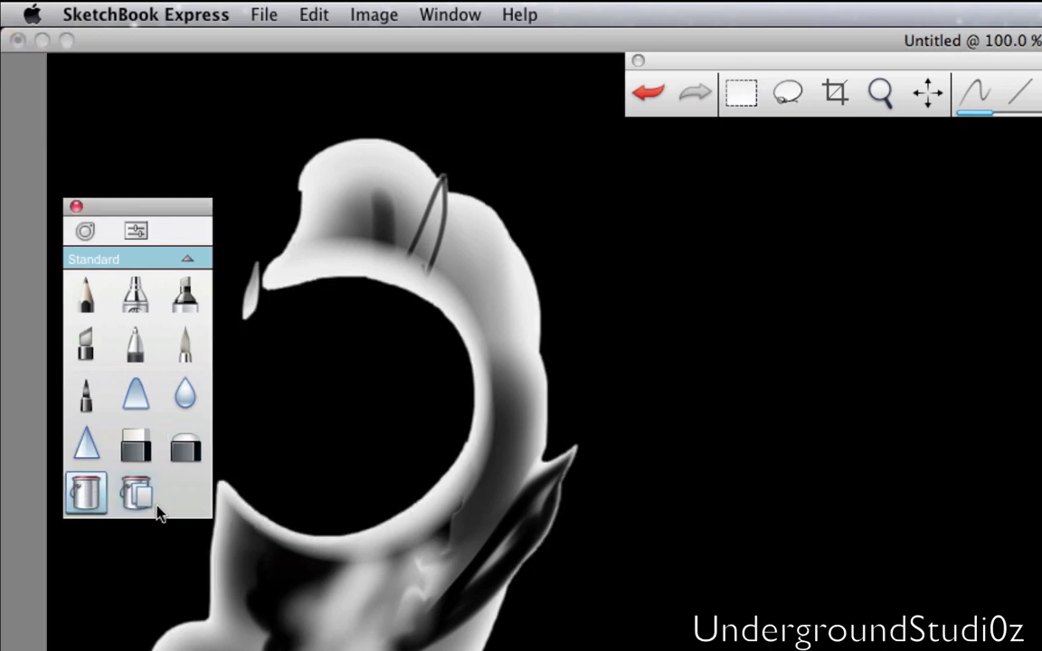
pyautogui.press('super+z')
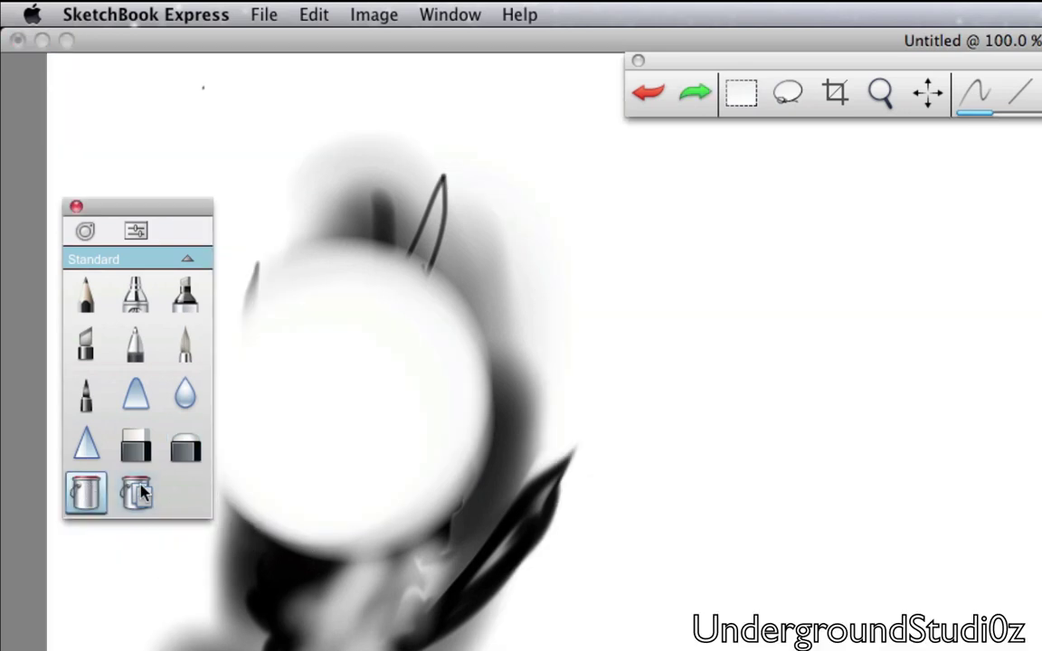
pyautogui.click(136, 493)
pyautogui.click(327, 498)
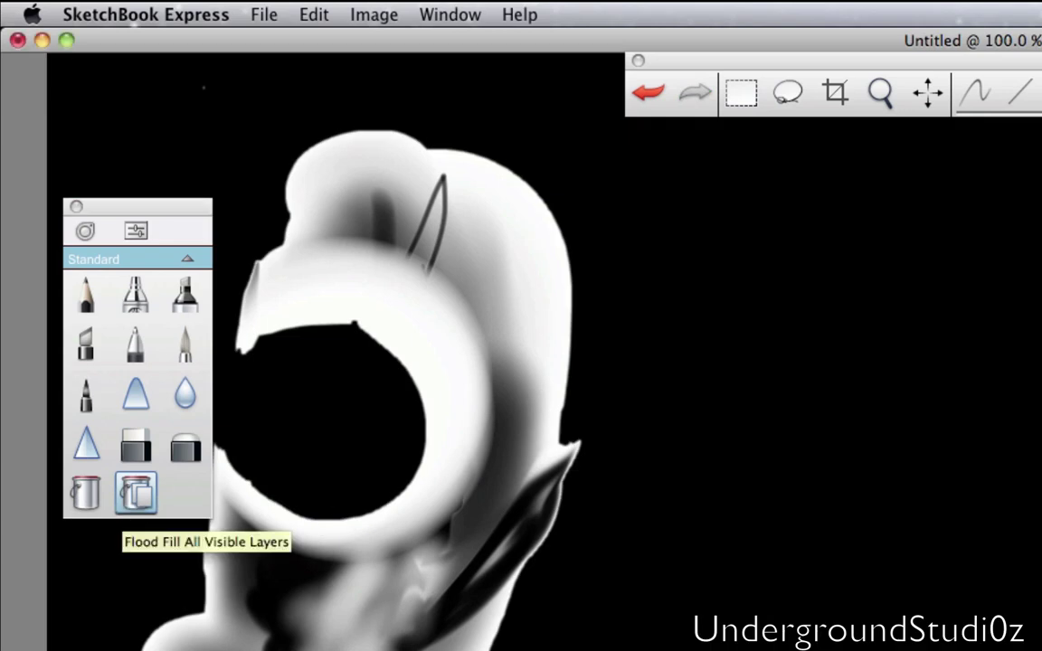
pyautogui.click(648, 92)
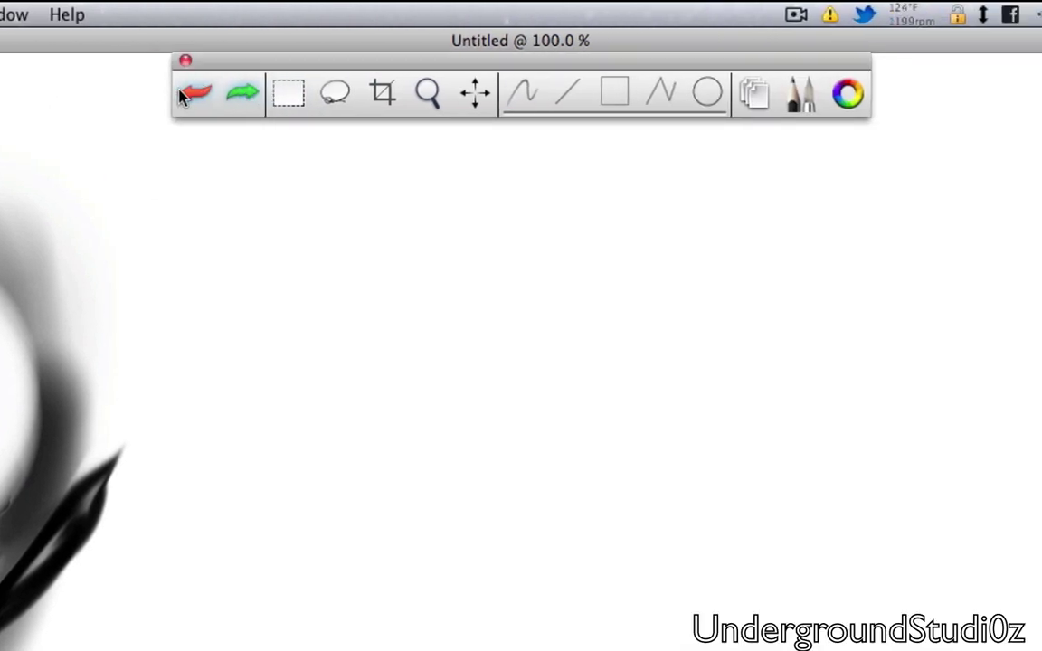
# Select a rectangle over the drawing's right edge, enlarge, rotate and reposition the selected piece, and apply the transformation
pyautogui.click(293, 100)
pyautogui.moveTo(293, 256); pyautogui.dragTo(21, 502)
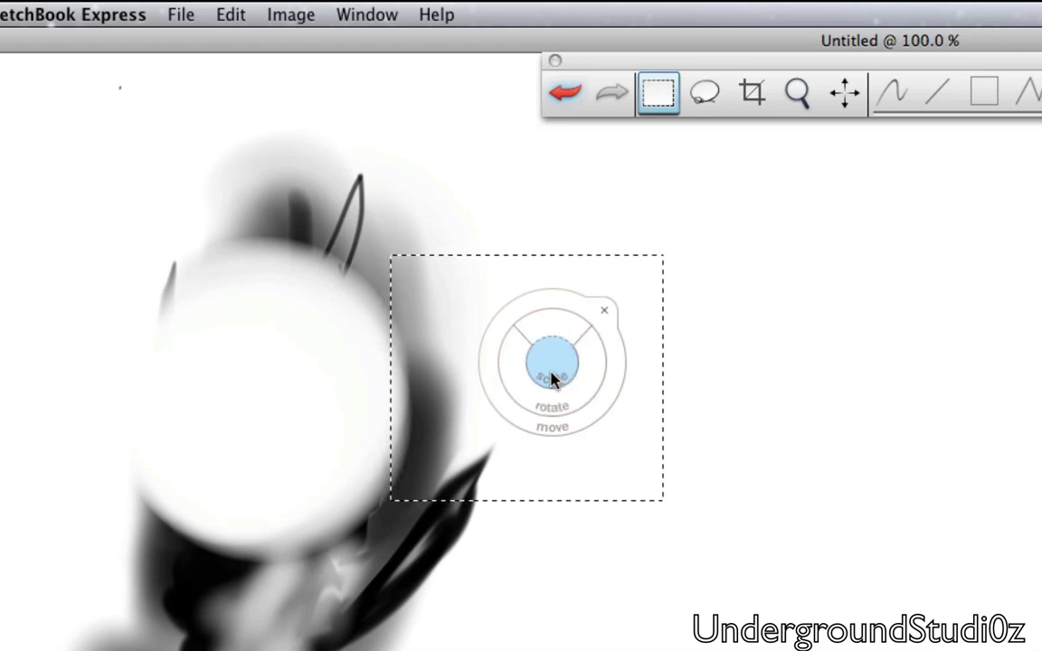
pyautogui.moveTo(551, 374); pyautogui.dragTo(565, 260)
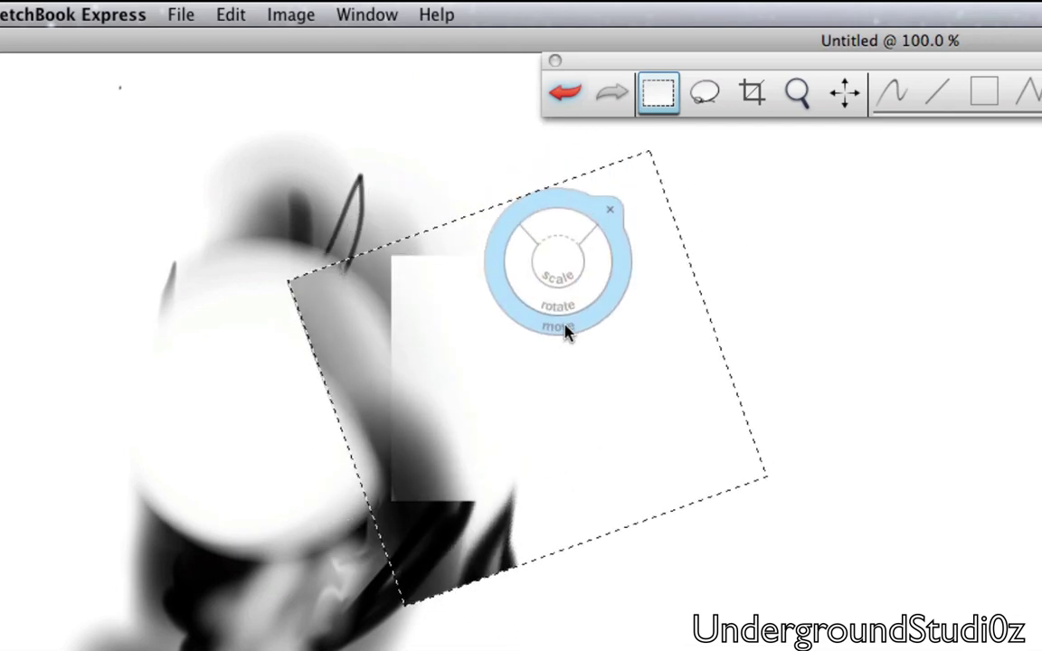
pyautogui.moveTo(567, 330); pyautogui.dragTo(598, 365)
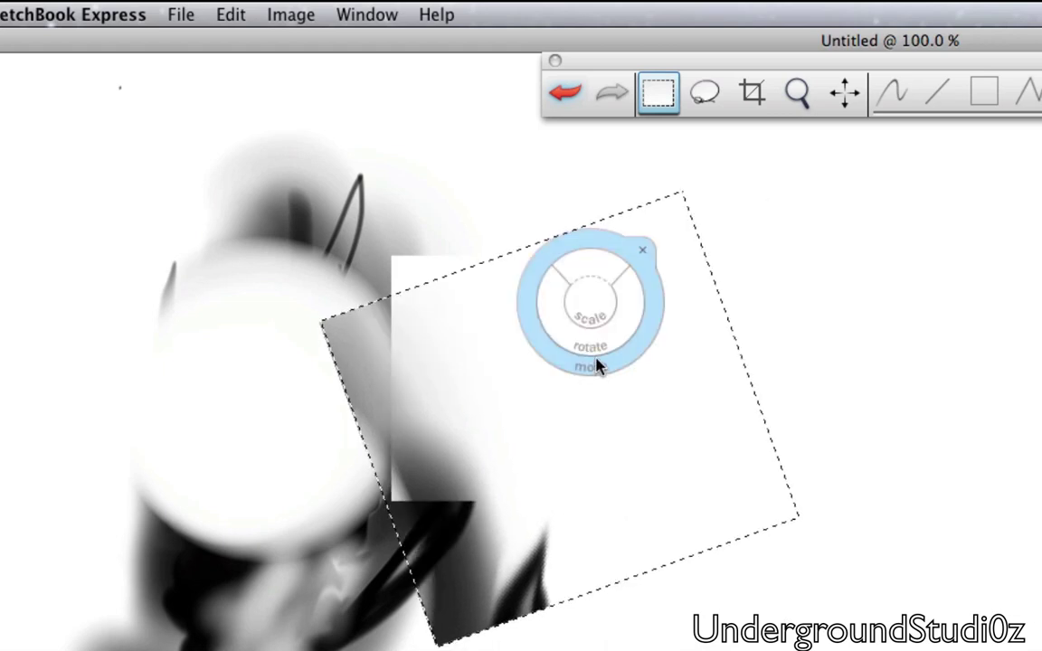
pyautogui.moveTo(587, 259); pyautogui.dragTo(601, 317)
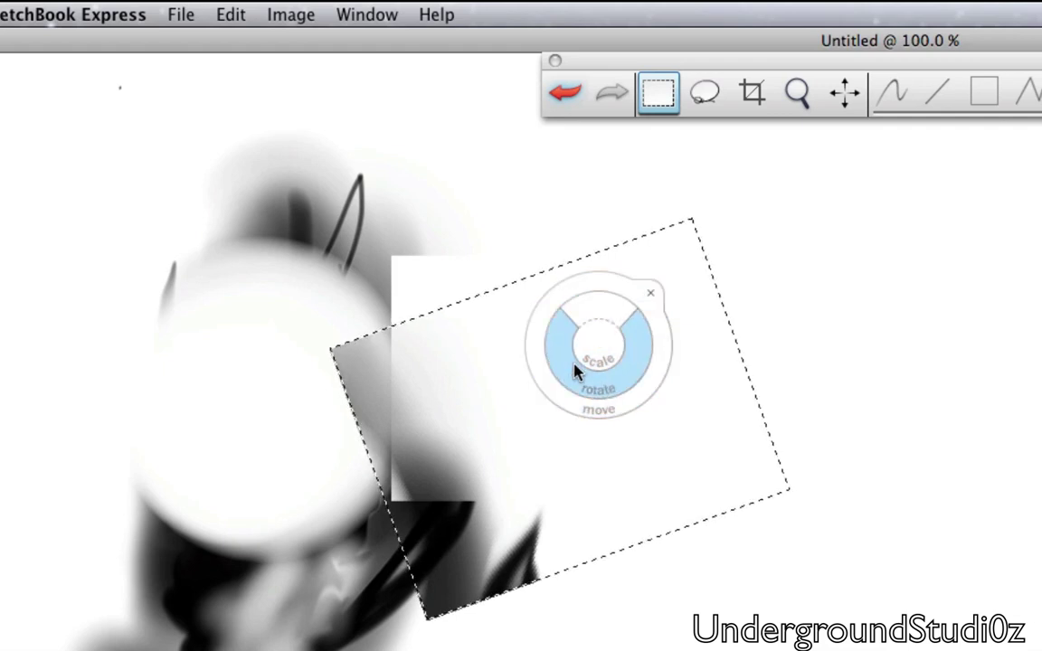
pyautogui.moveTo(620, 425); pyautogui.dragTo(786, 484)
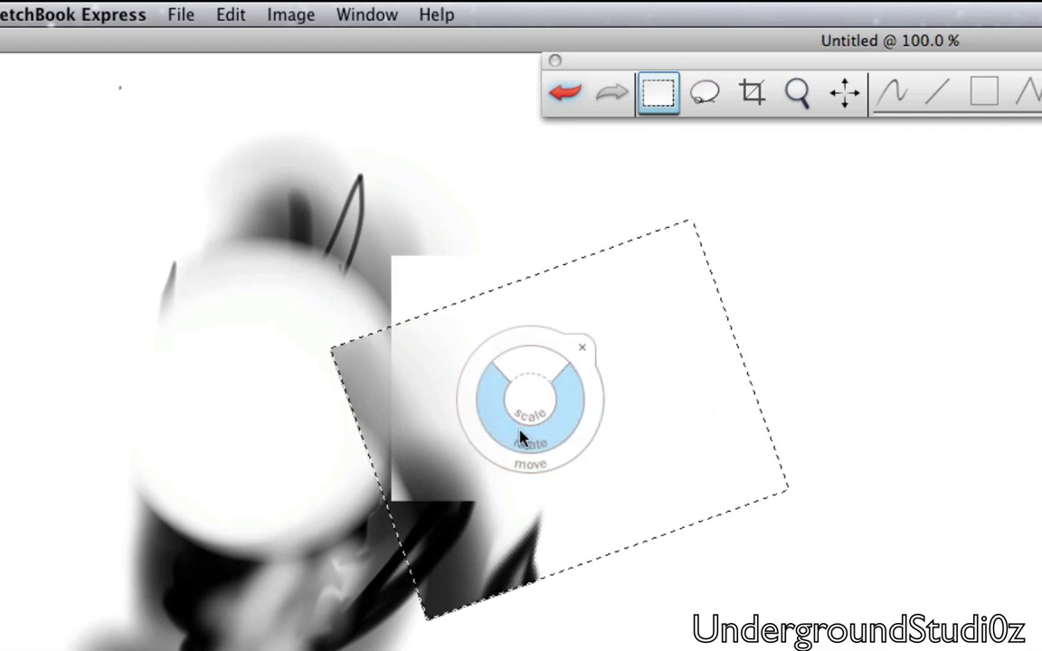
pyautogui.click(591, 353)
# Try a freehand Lasso selection on the blank canvas right of the drawing and drop it
pyautogui.click(704, 94)
pyautogui.moveTo(697, 342)
pyautogui.mouseDown()
pyautogui.moveTo(506, 366)
pyautogui.moveTo(633, 543)
pyautogui.mouseUp()
pyautogui.click(723, 527)
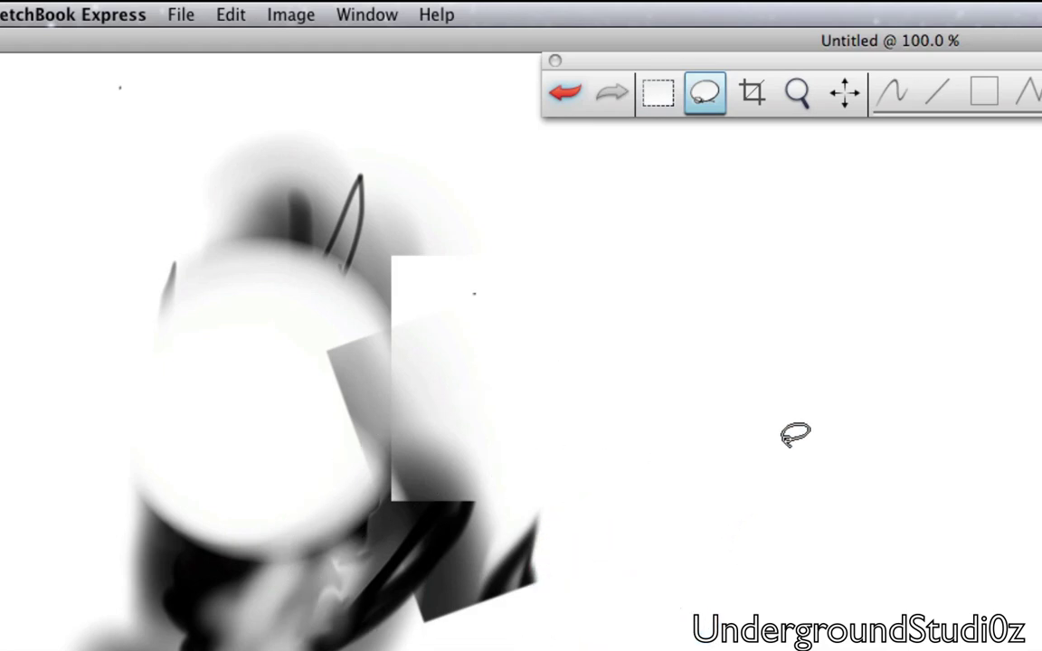
# Crop the canvas to an upright rectangle around the transformed piece
pyautogui.click(754, 100)
pyautogui.moveTo(488, 332); pyautogui.dragTo(256, 603)
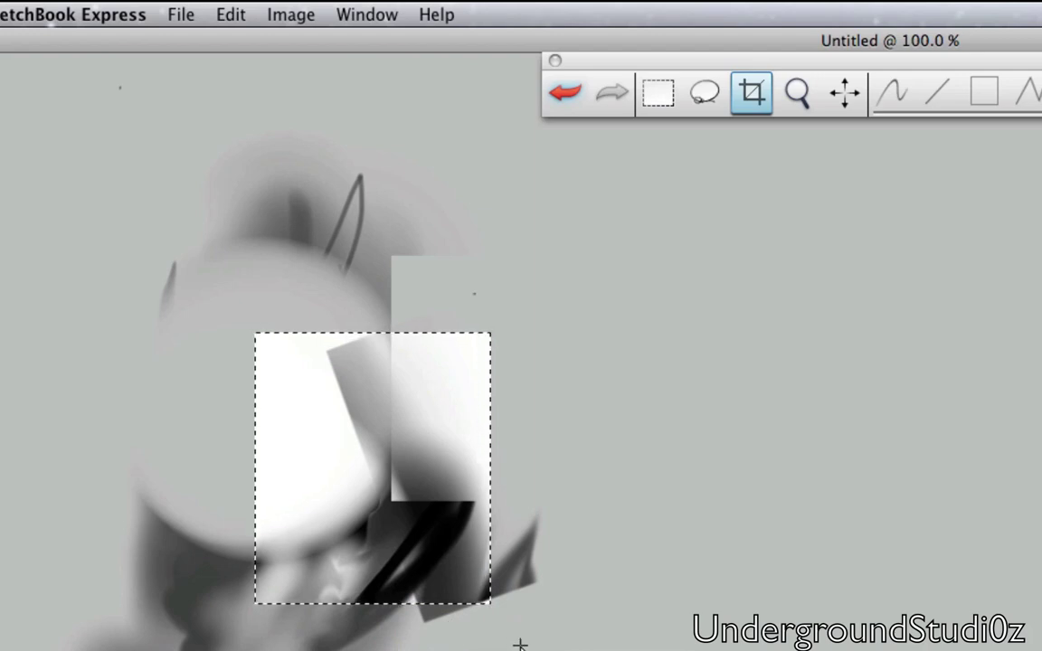
pyautogui.click(534, 640)
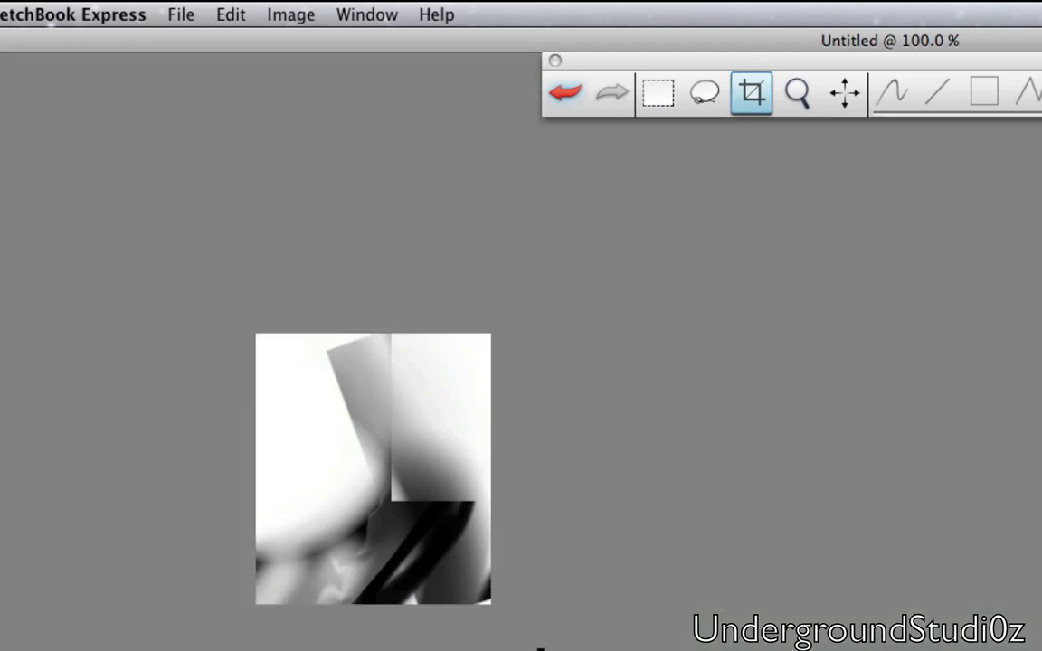
# Draw a thick curling freehand stroke across the middle of the cropped image
pyautogui.click(797, 92)
pyautogui.moveTo(401, 420)
pyautogui.mouseDown()
pyautogui.moveTo(442, 318)
pyautogui.moveTo(437, 243)
pyautogui.mouseUp()
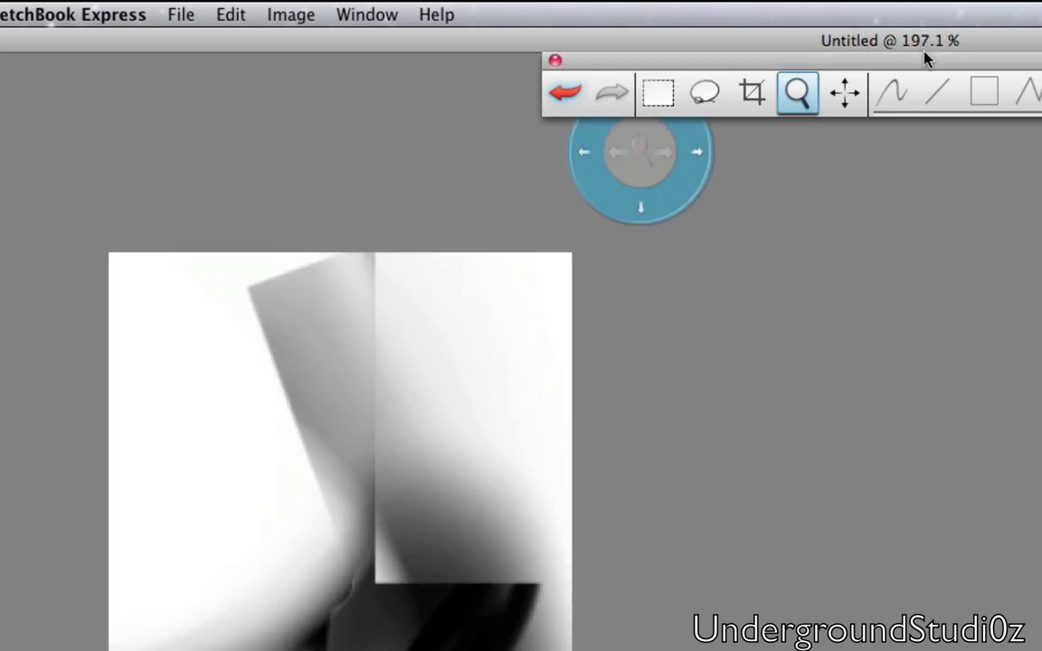
pyautogui.click(890, 91)
pyautogui.moveTo(375, 356); pyautogui.dragTo(256, 572)
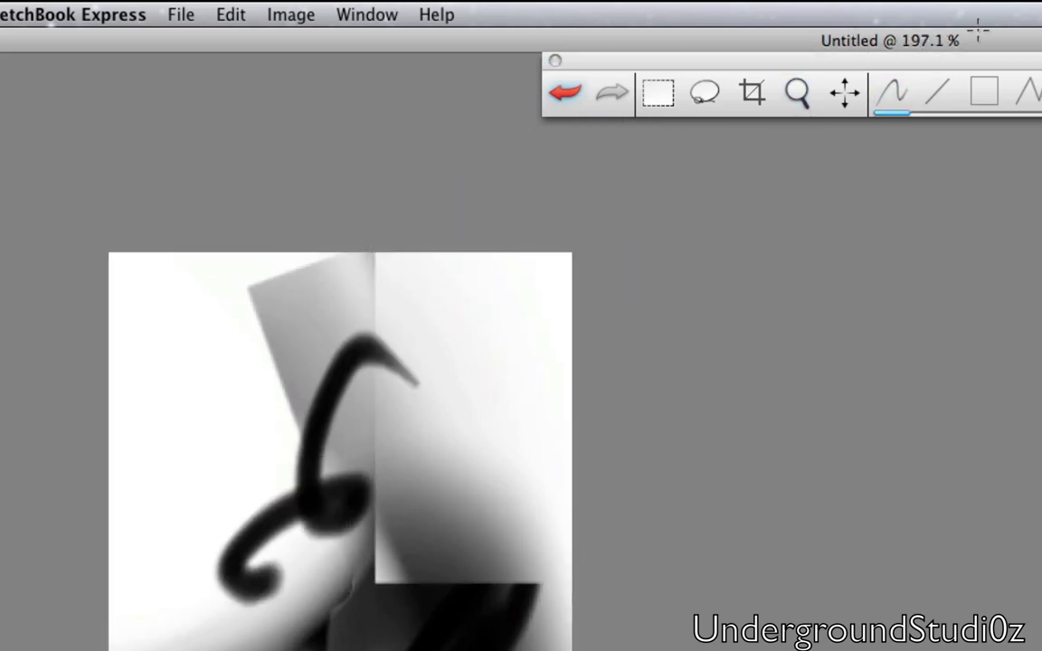
# Draw a near-vertical straight line beside the curl and a large rectangle around the curl
pyautogui.click(938, 91)
pyautogui.moveTo(465, 500); pyautogui.dragTo(461, 543)
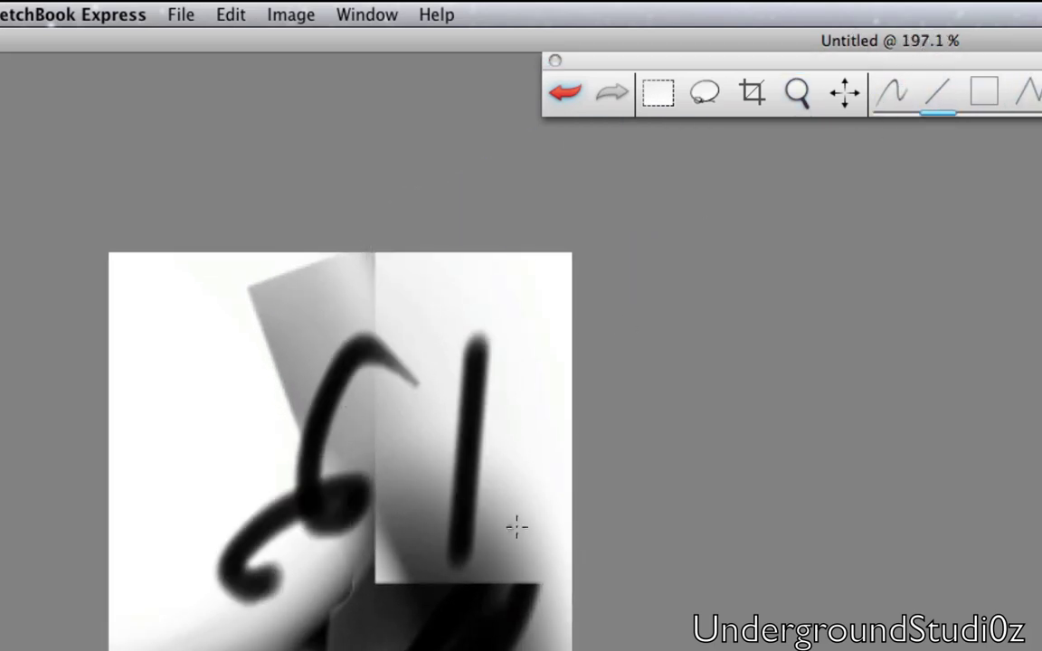
pyautogui.click(983, 91)
pyautogui.moveTo(409, 360); pyautogui.dragTo(169, 613)
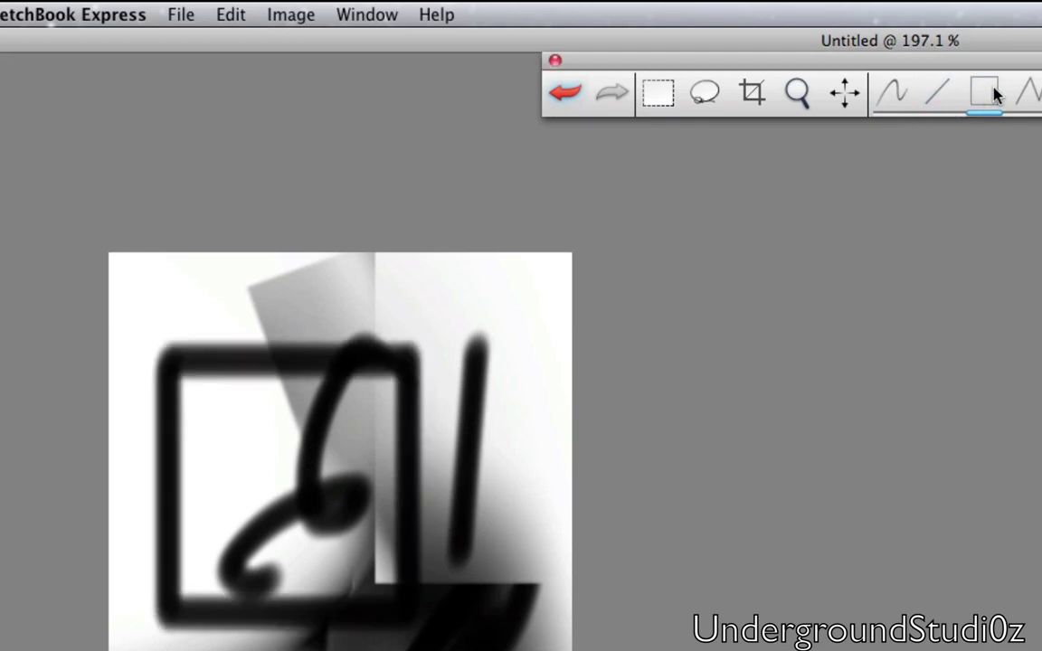
# Draw a zigzag polyline inside the rectangle and a large ellipse overlapping its lower part
pyautogui.click(1024, 92)
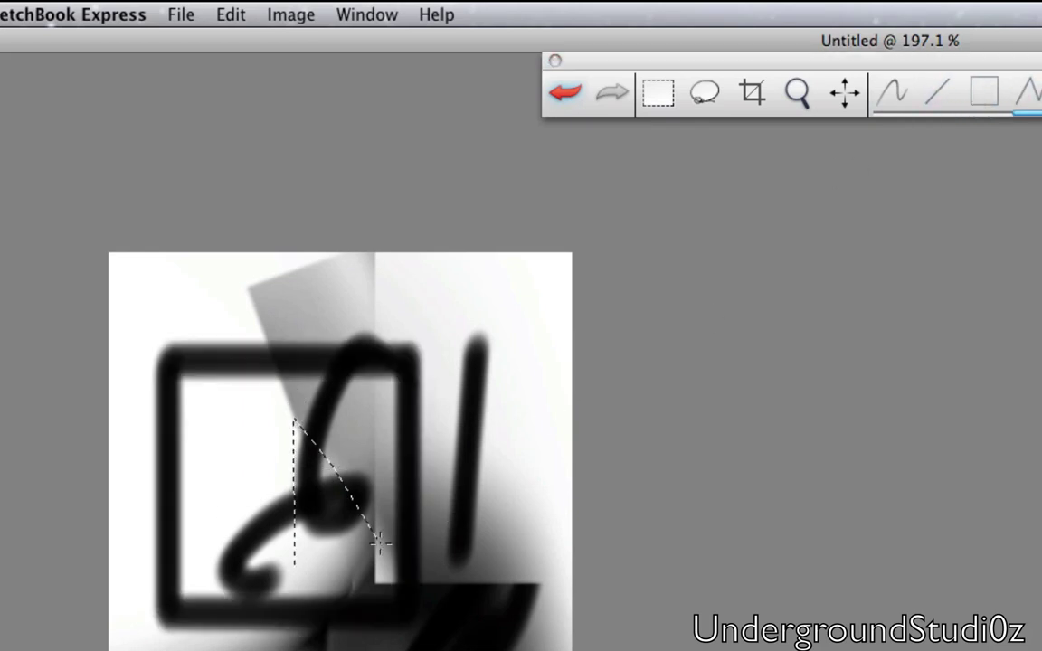
pyautogui.doubleClick(237, 476)
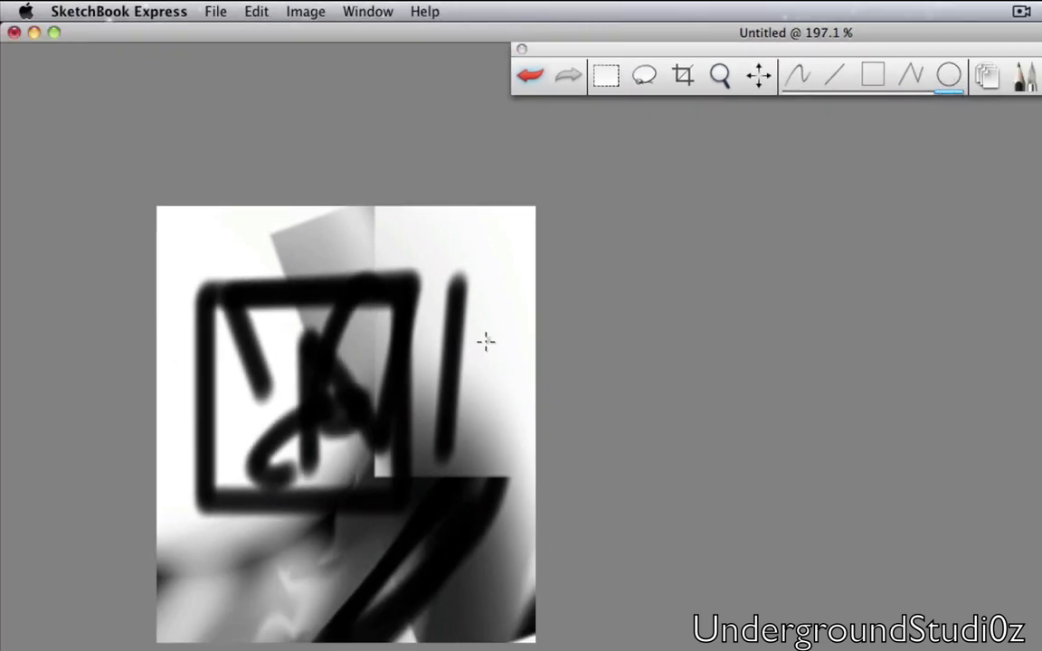
pyautogui.moveTo(484, 342); pyautogui.dragTo(245, 551)
# Show the layer list and select Layer 02, Background and Layer 01 in turn, ending on the Background layer
pyautogui.click(986, 86)
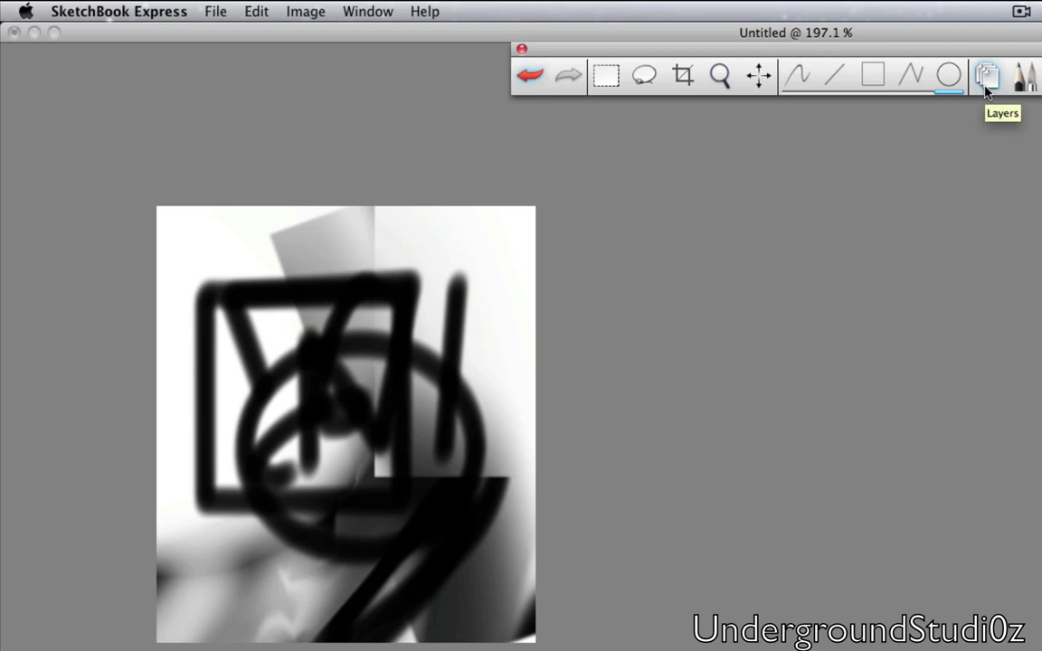
pyautogui.click(986, 86)
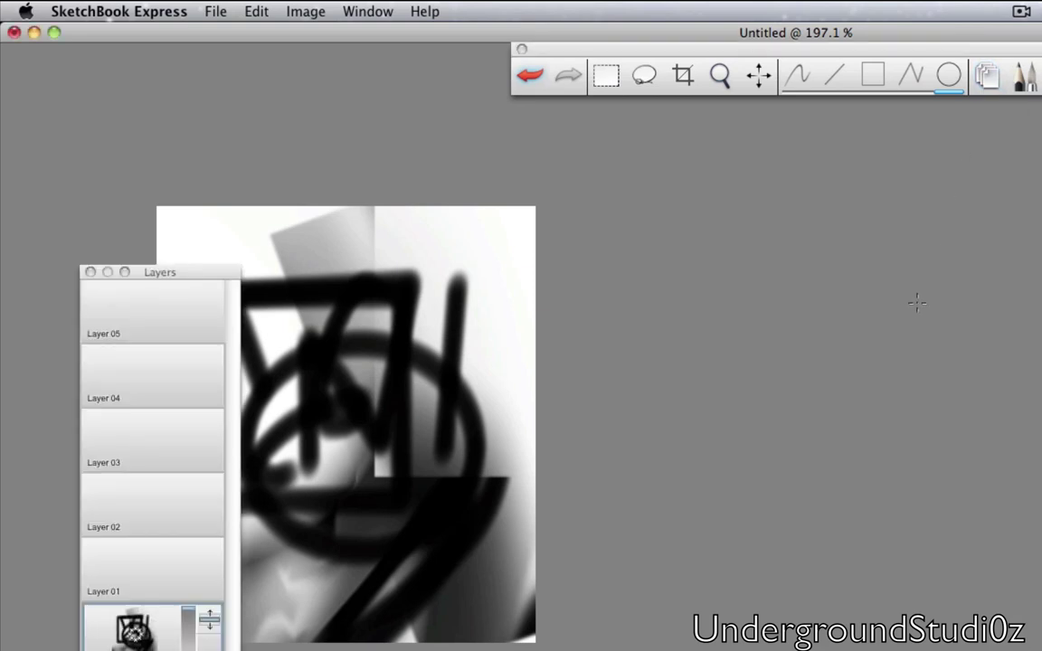
pyautogui.moveTo(209, 273); pyautogui.dragTo(163, 166)
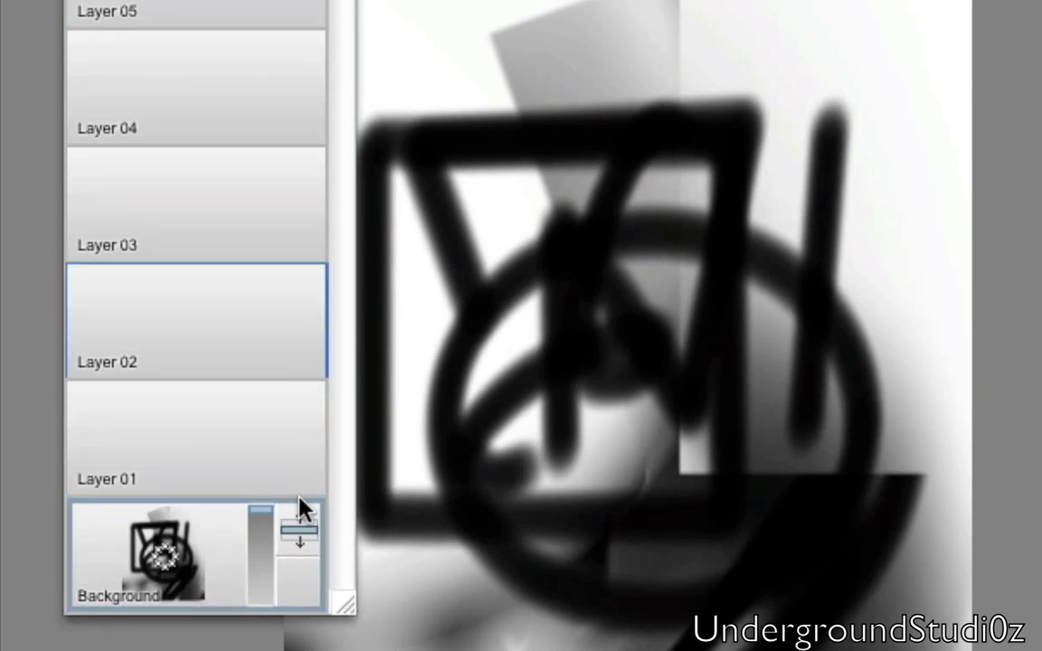
pyautogui.click(287, 336)
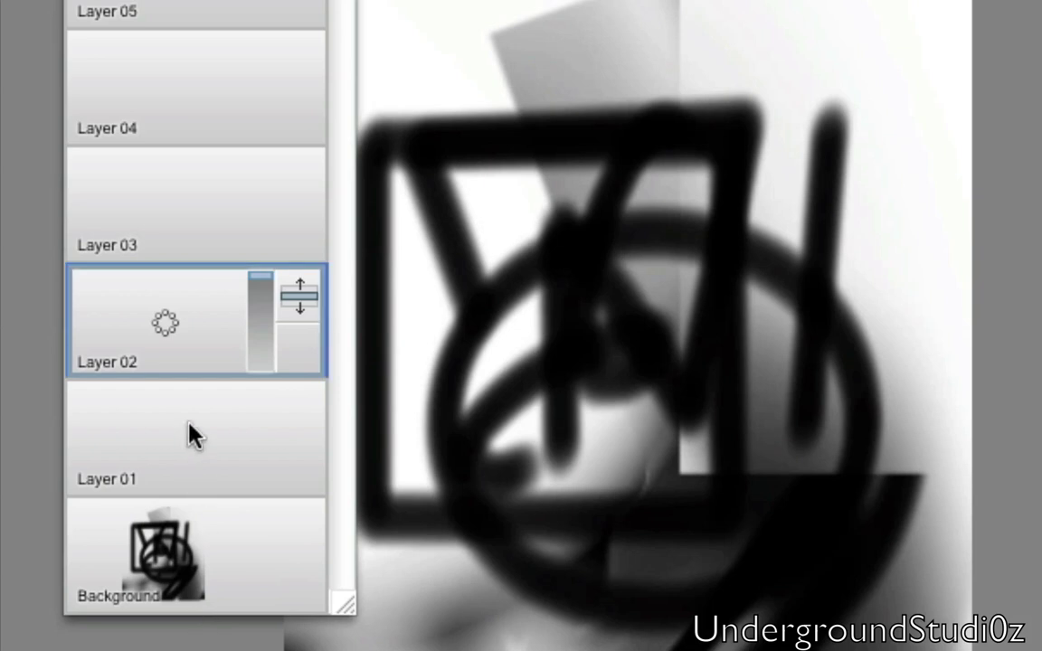
pyautogui.click(205, 568)
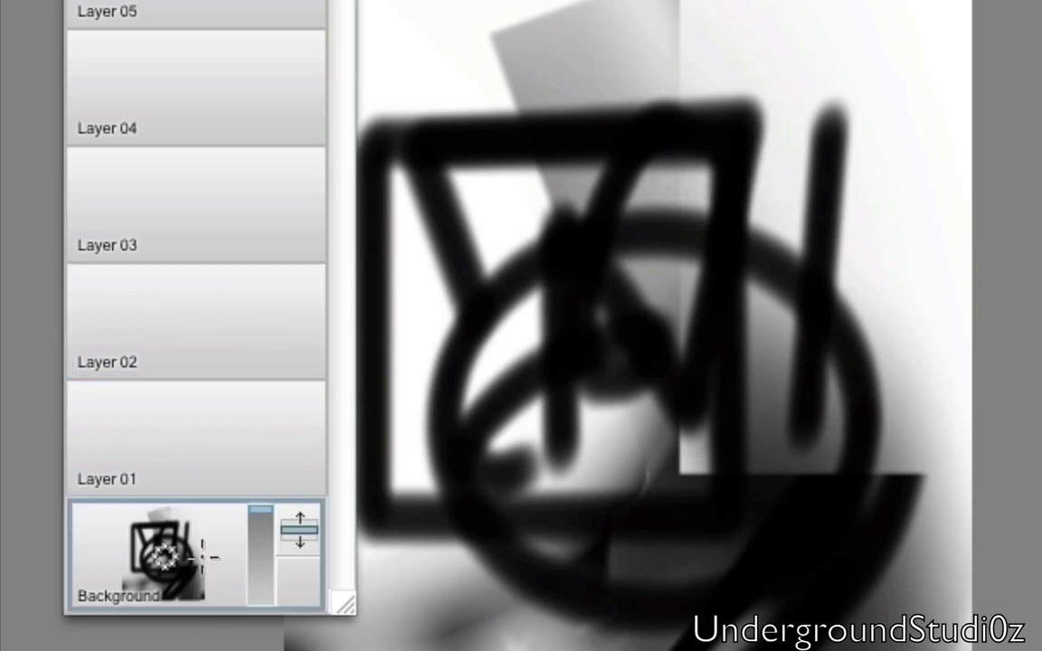
pyautogui.click(192, 474)
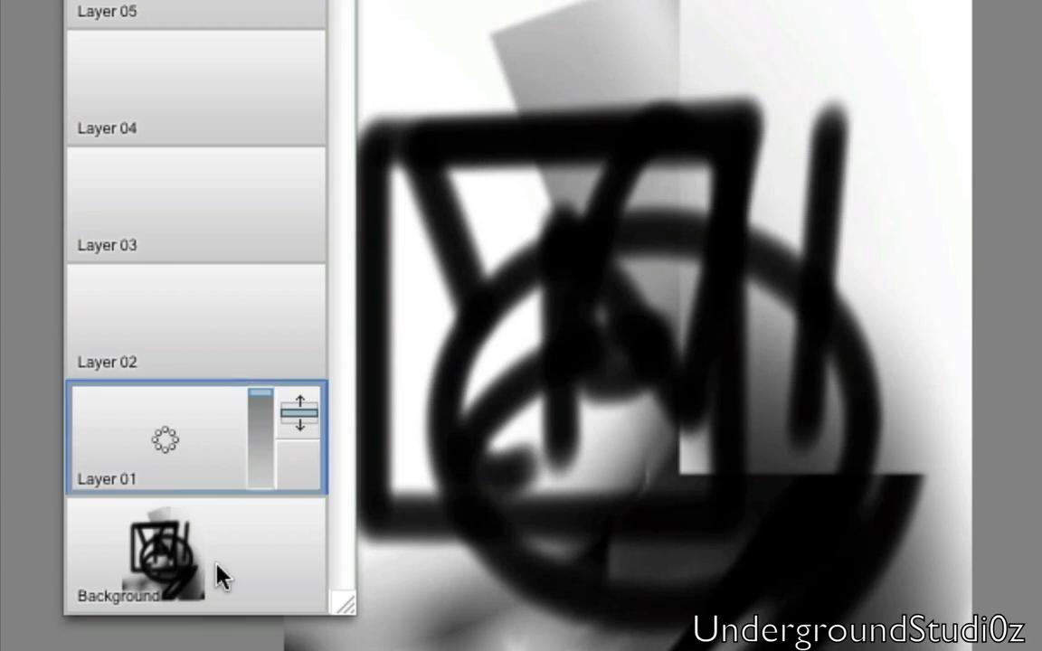
pyautogui.click(162, 554)
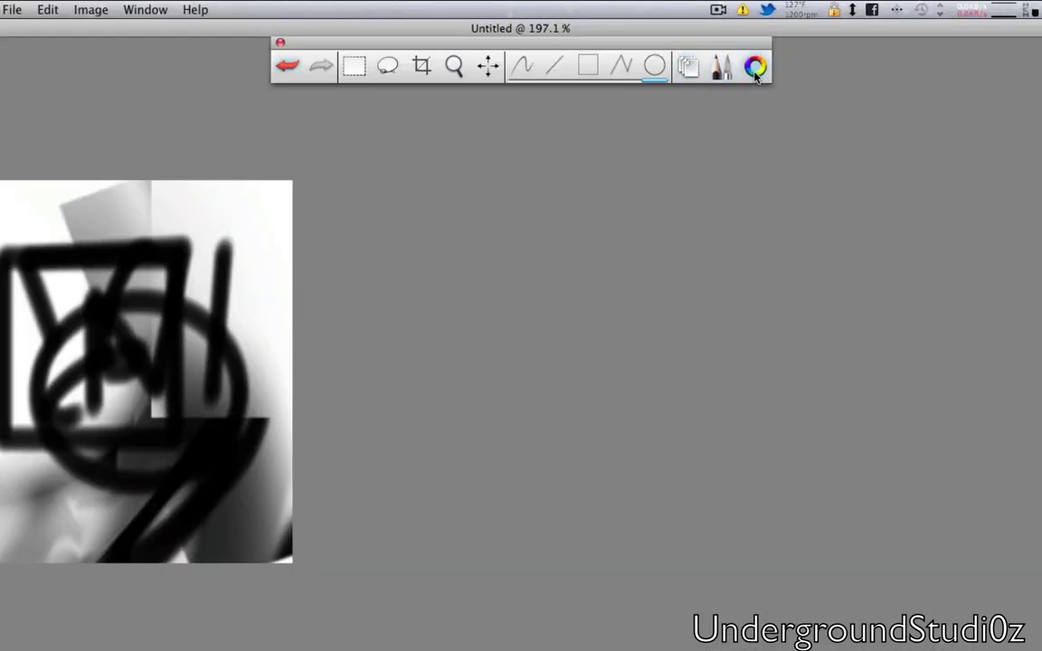
# Open the color picker, raise the brightness to full, choose a pale aqua brush color and close the picker
pyautogui.click(755, 67)
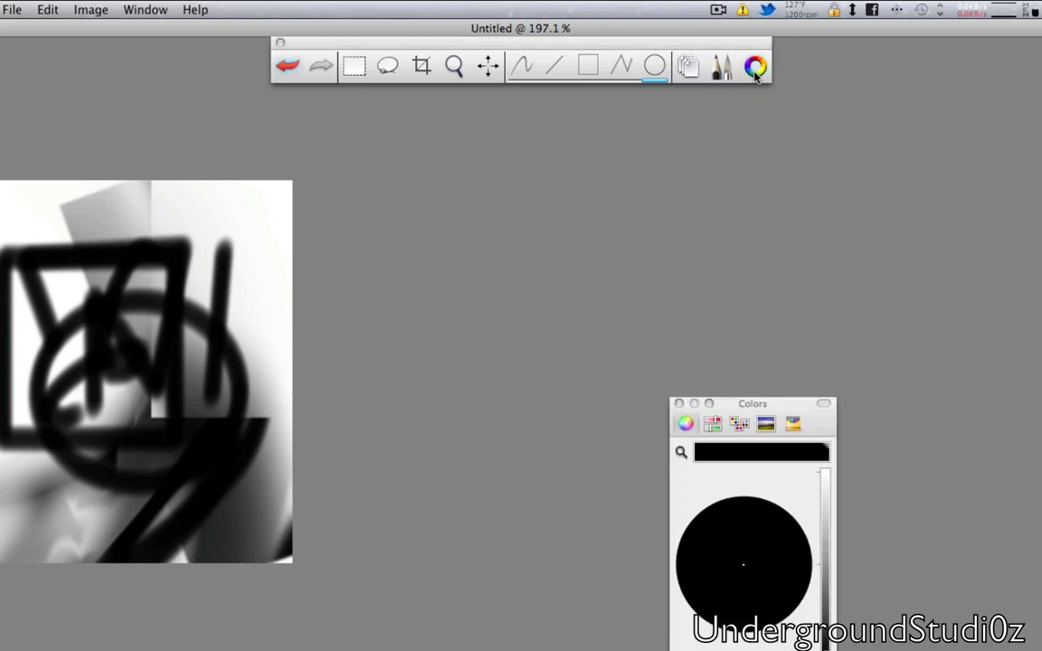
pyautogui.moveTo(798, 411); pyautogui.dragTo(142, 218)
pyautogui.moveTo(170, 287)
pyautogui.mouseDown()
pyautogui.moveTo(173, 316)
pyautogui.moveTo(171, 278)
pyautogui.mouseUp()
pyautogui.click(75, 328)
pyautogui.click(50, 408)
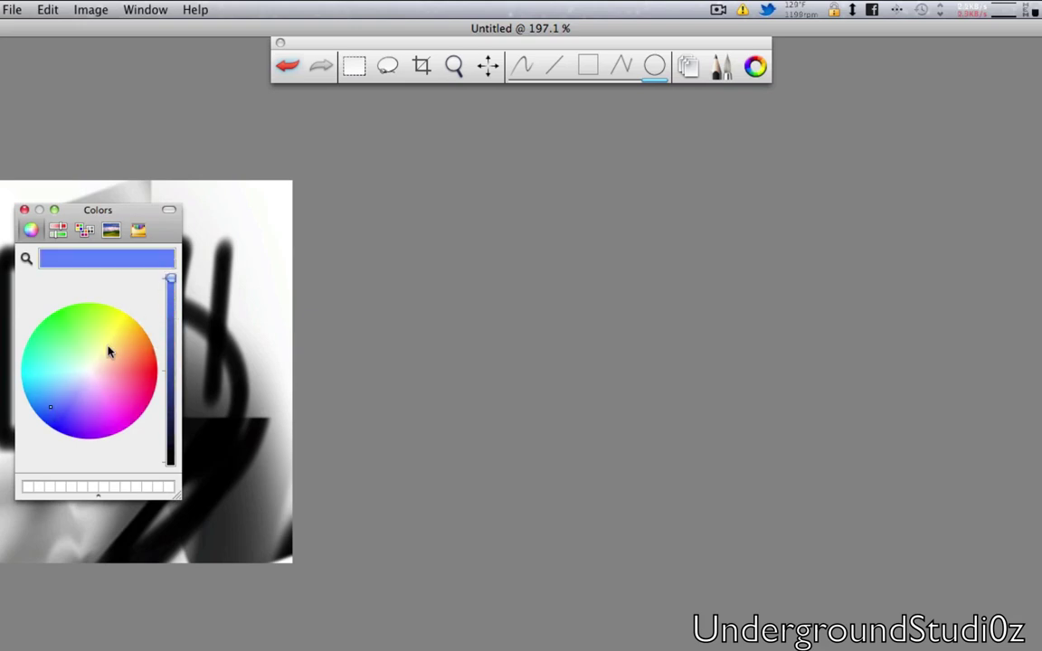
pyautogui.moveTo(107, 349)
pyautogui.mouseDown()
pyautogui.moveTo(123, 414)
pyautogui.moveTo(51, 368)
pyautogui.moveTo(48, 414)
pyautogui.moveTo(98, 343)
pyautogui.moveTo(65, 366)
pyautogui.mouseUp()
pyautogui.click(25, 211)
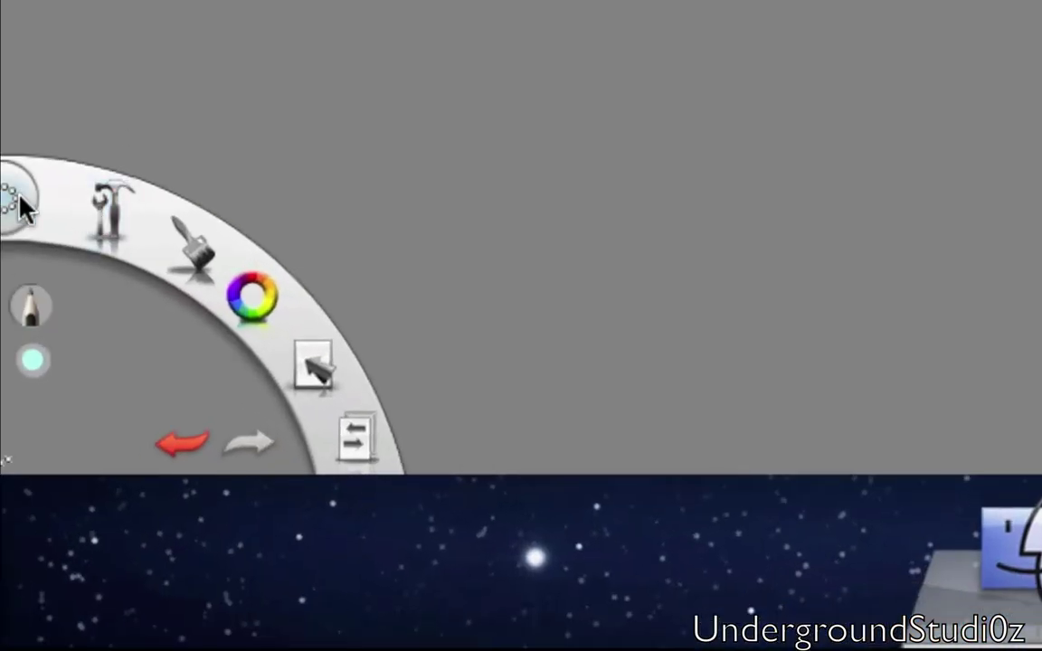
# Examine the radial sets of tools and brushes offered by the corner lagoon control
pyautogui.click(23, 207)
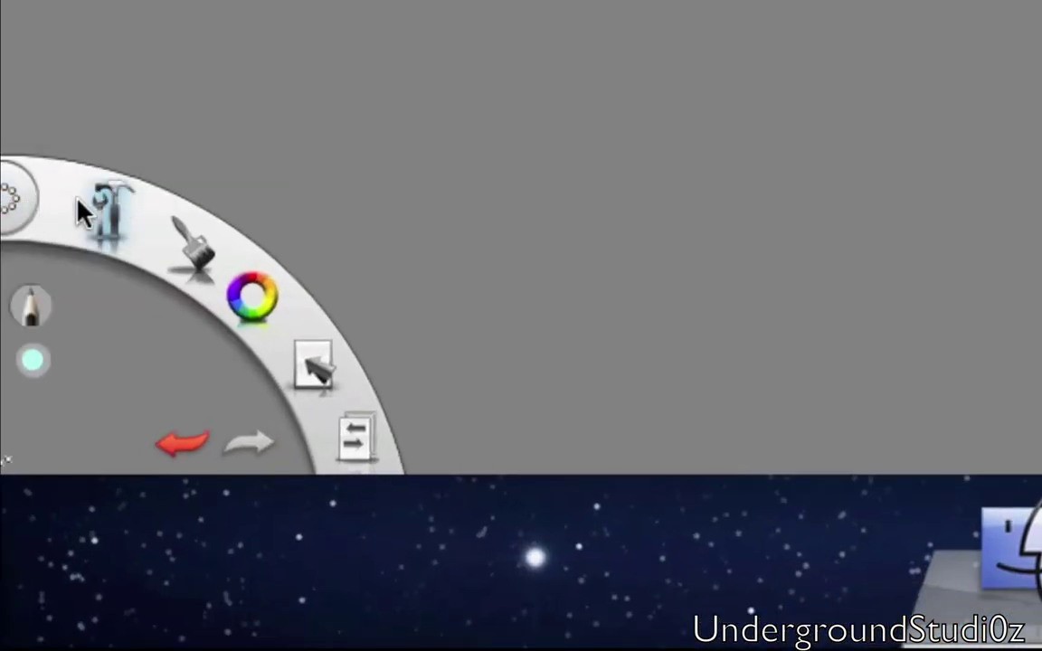
pyautogui.click(108, 206)
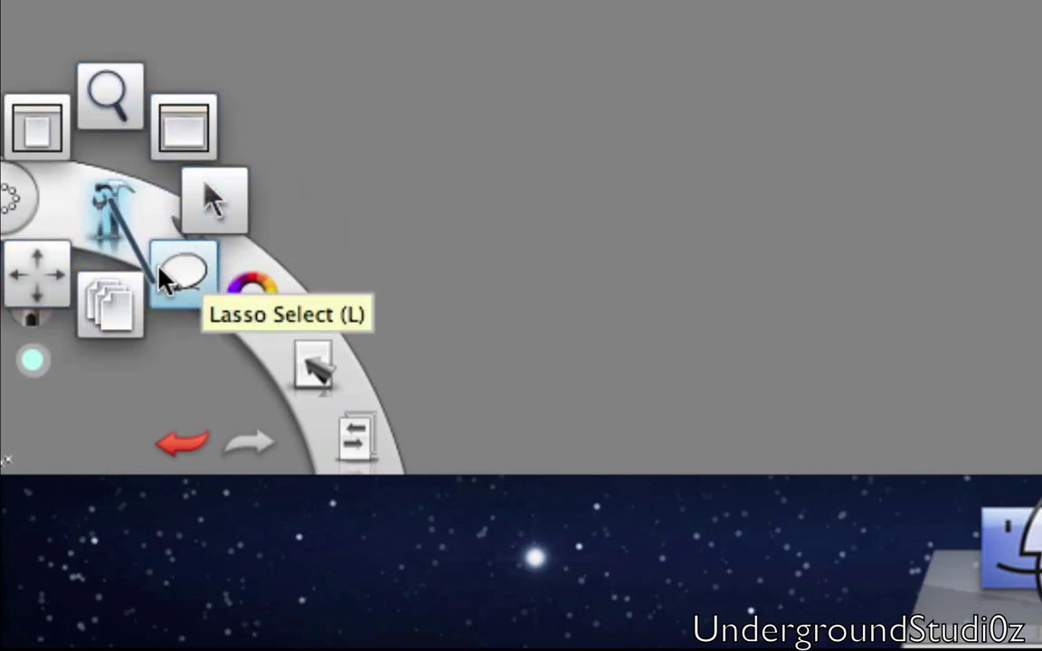
pyautogui.click(204, 260)
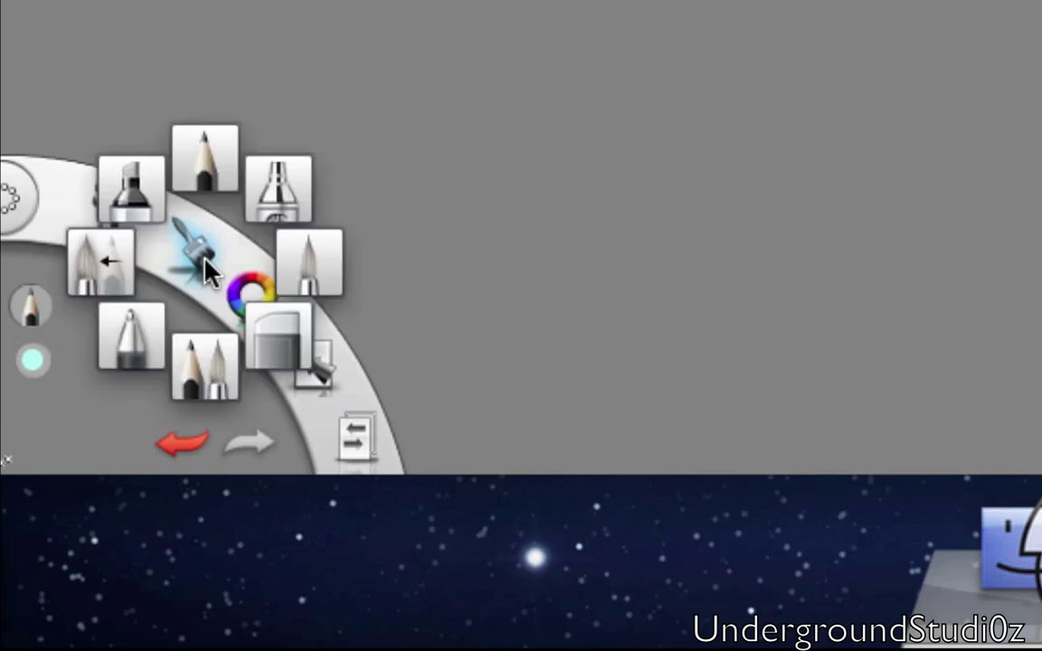
pyautogui.click(260, 307)
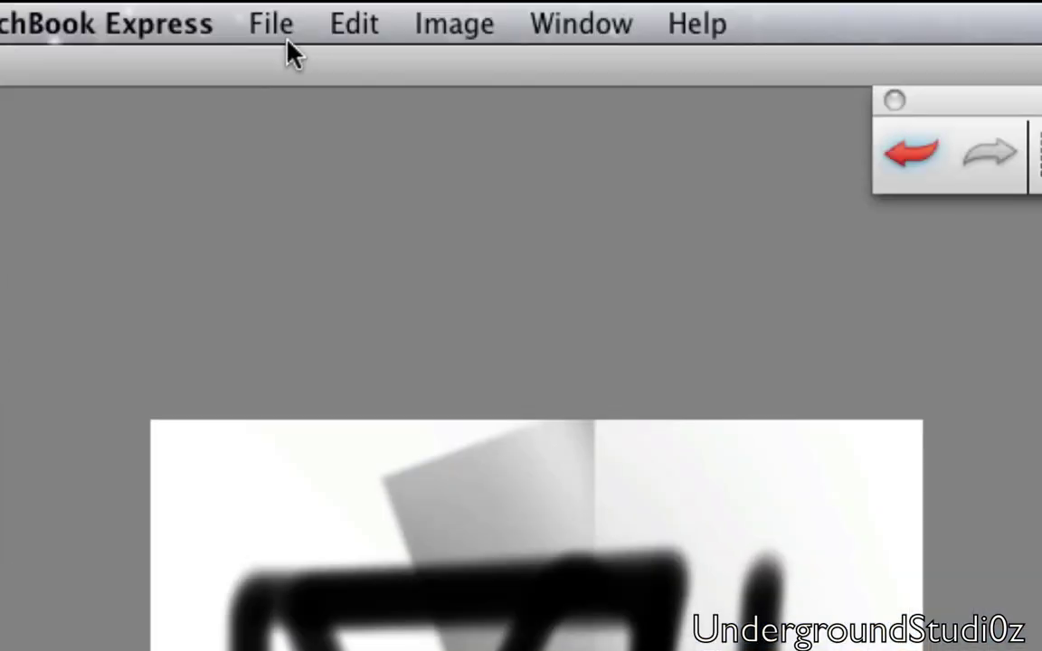
# Bring up Save As for the test canvas, view the available file formats, and cancel without saving
pyautogui.click(280, 34)
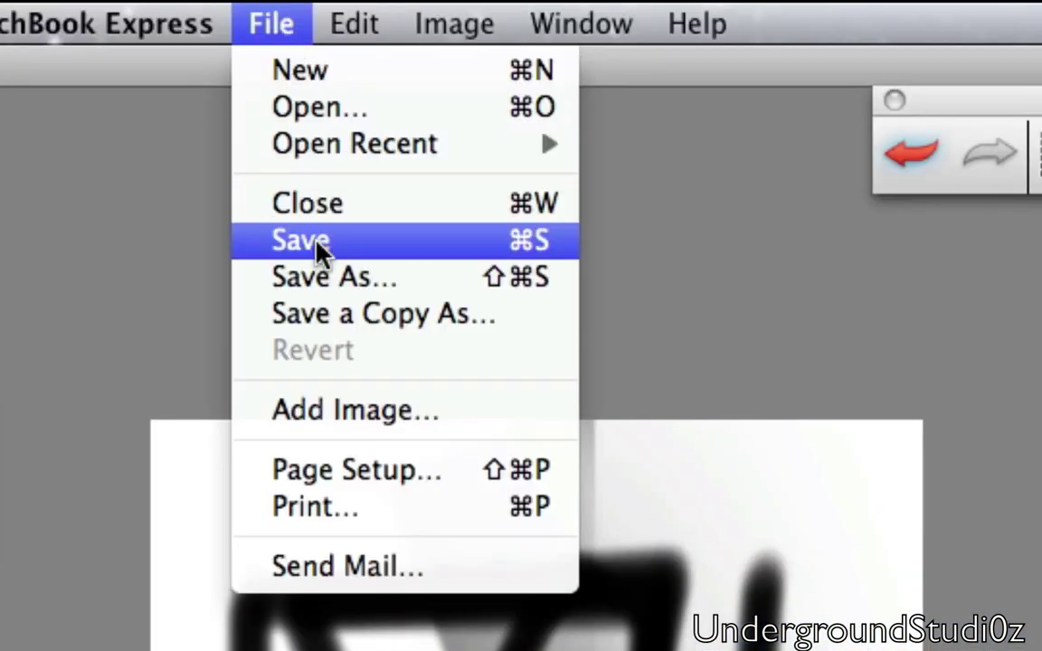
pyautogui.click(309, 276)
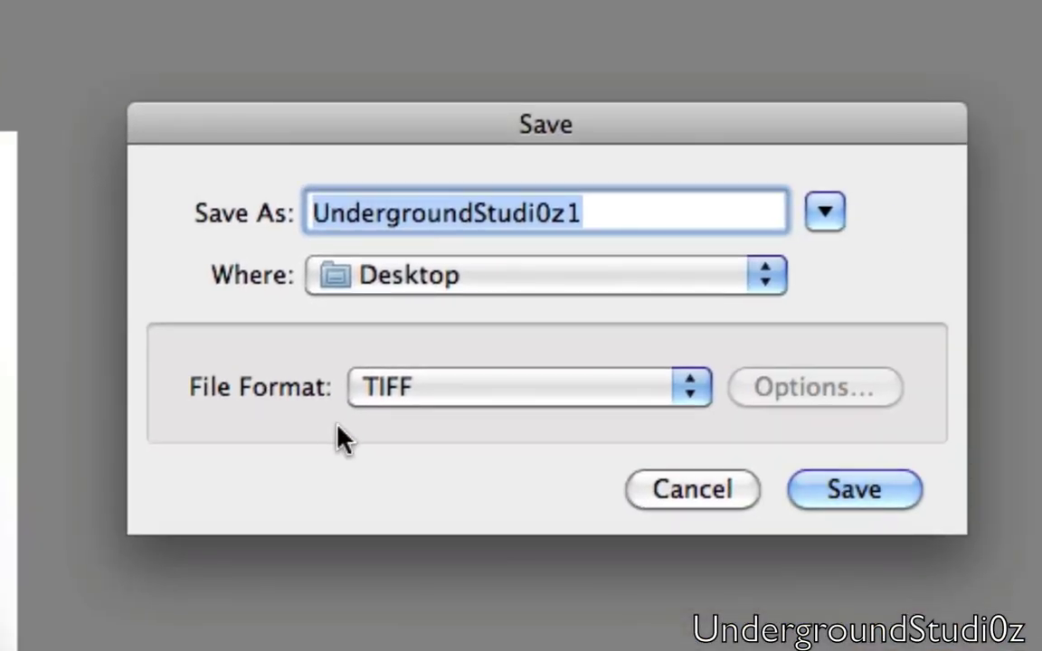
pyautogui.click(451, 398)
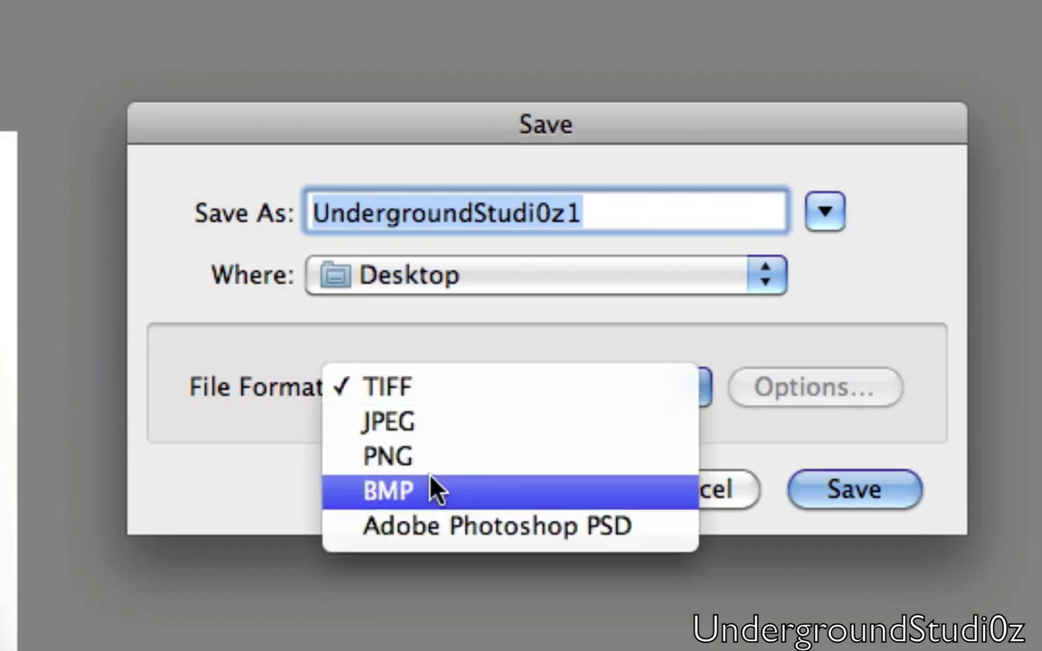
pyautogui.click(273, 547)
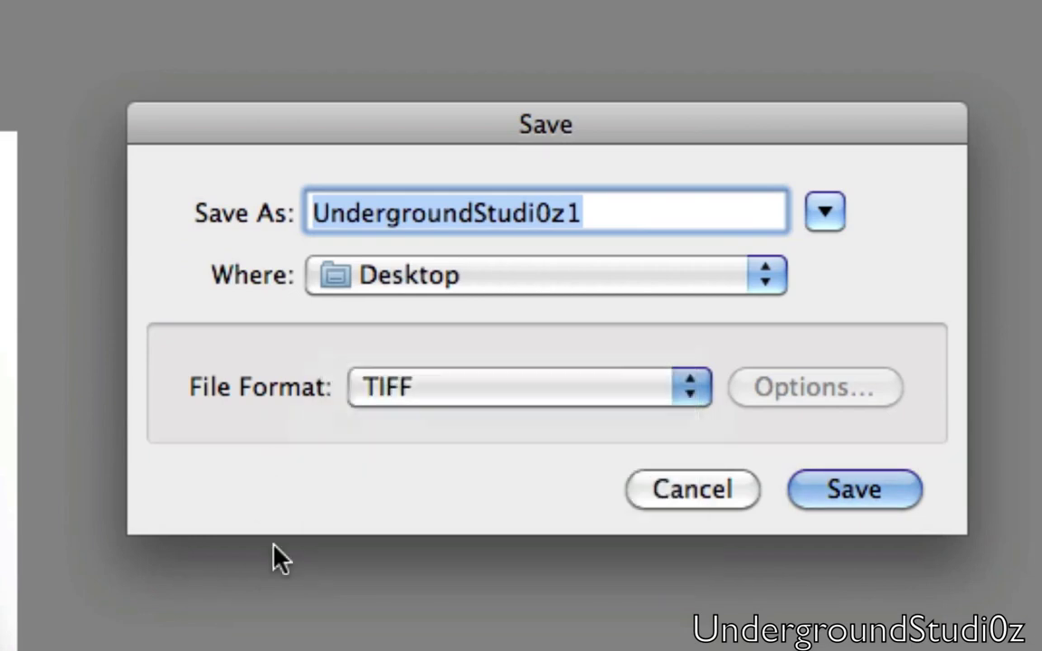
pyautogui.click(714, 497)
# Close the test canvas without saving its changes and open UndergroundStudi0z.jpg from the desktop in Preview
pyautogui.click(8, 18)
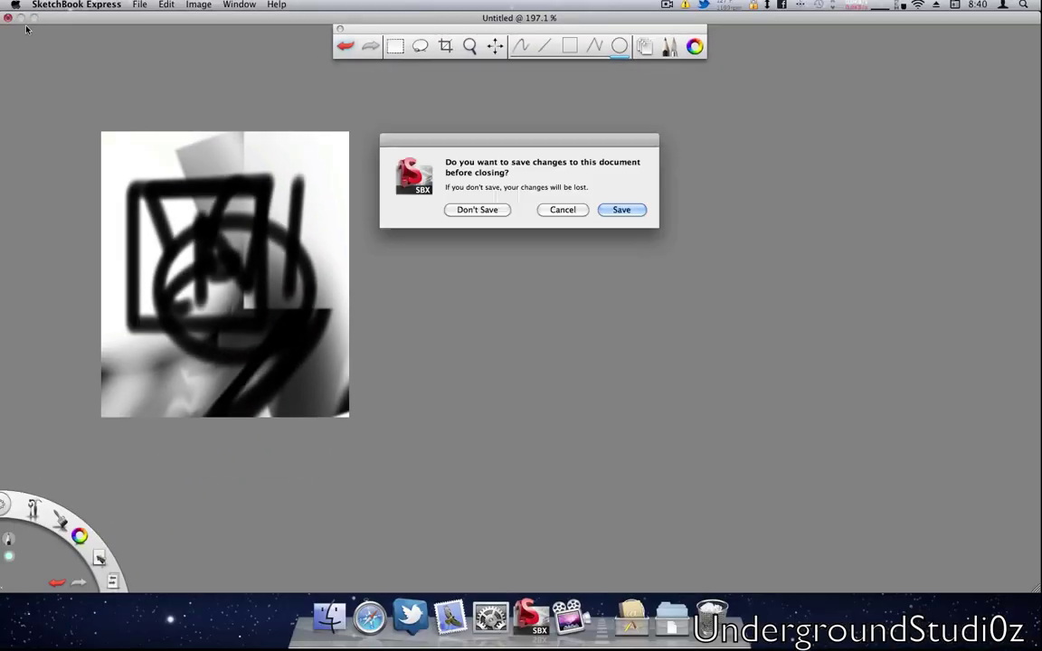
pyautogui.click(473, 209)
pyautogui.click(758, 215)
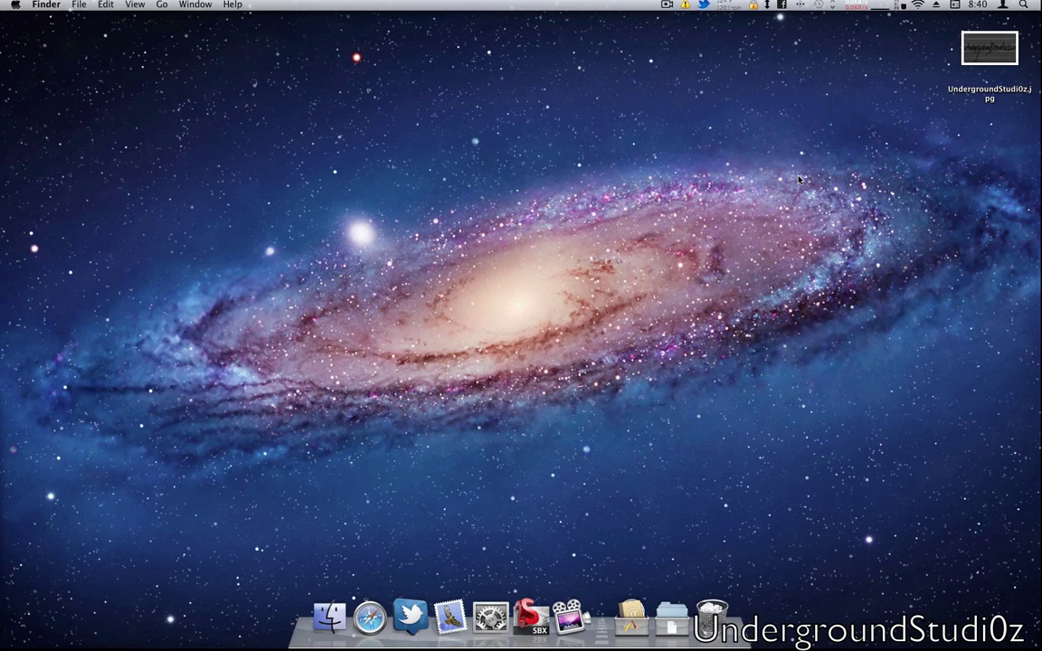
pyautogui.doubleClick(992, 56)
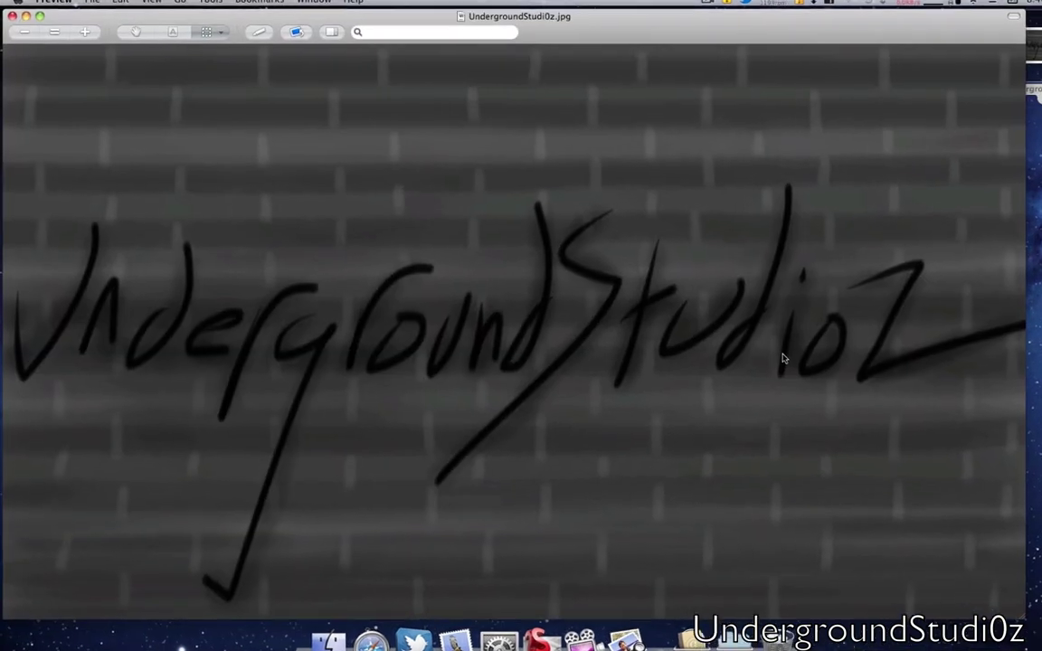